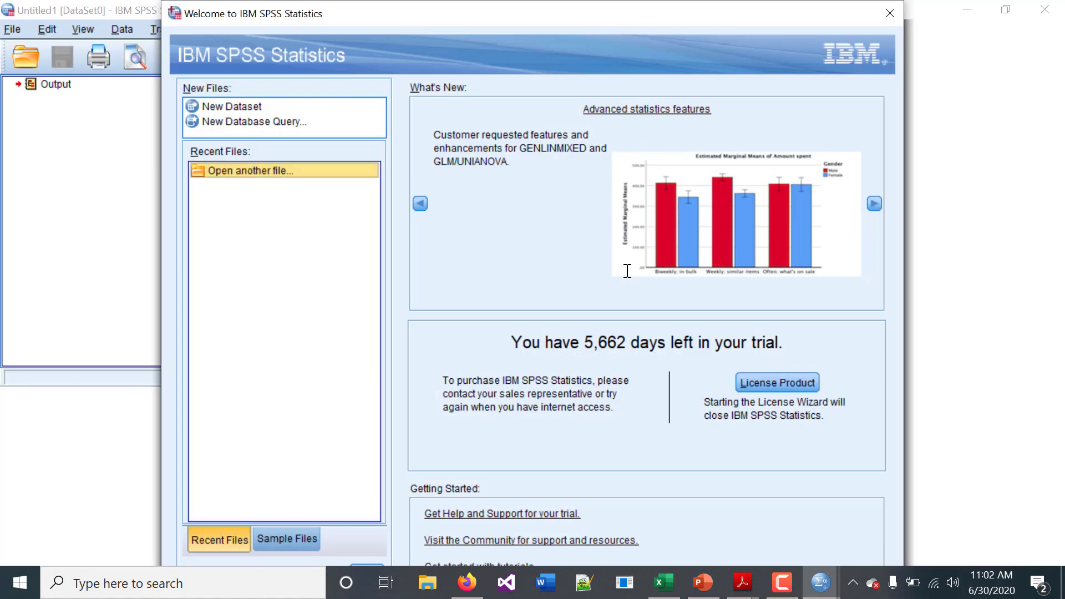
# Dismiss the welcome window and define the first variable with the name X1 in the variable definitions.
pyautogui.click(889, 15)
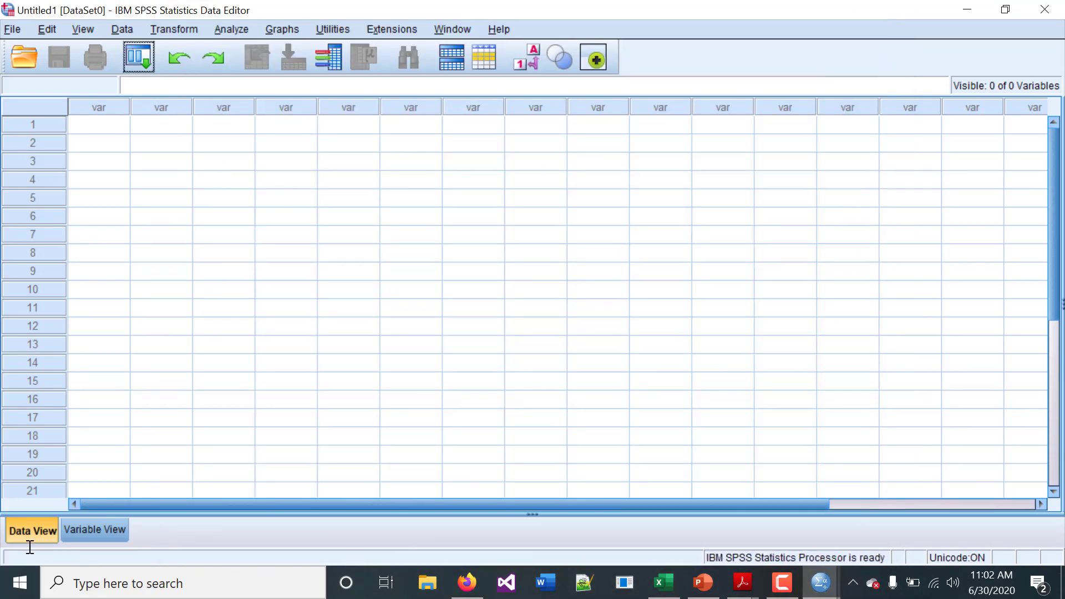
pyautogui.click(95, 530)
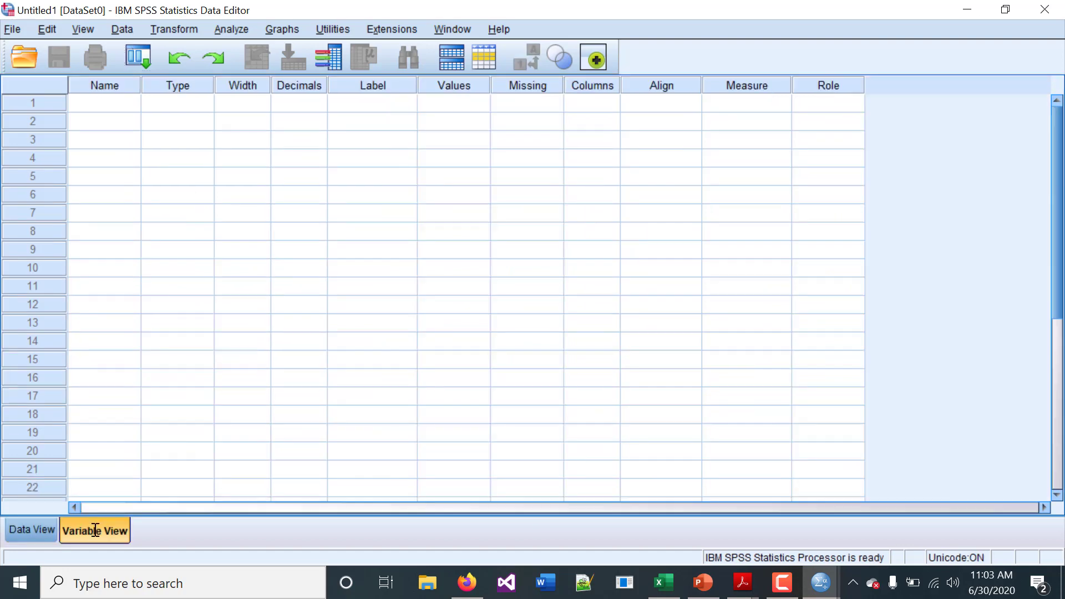
pyautogui.click(105, 104)
pyautogui.click(104, 104)
pyautogui.write('X1')
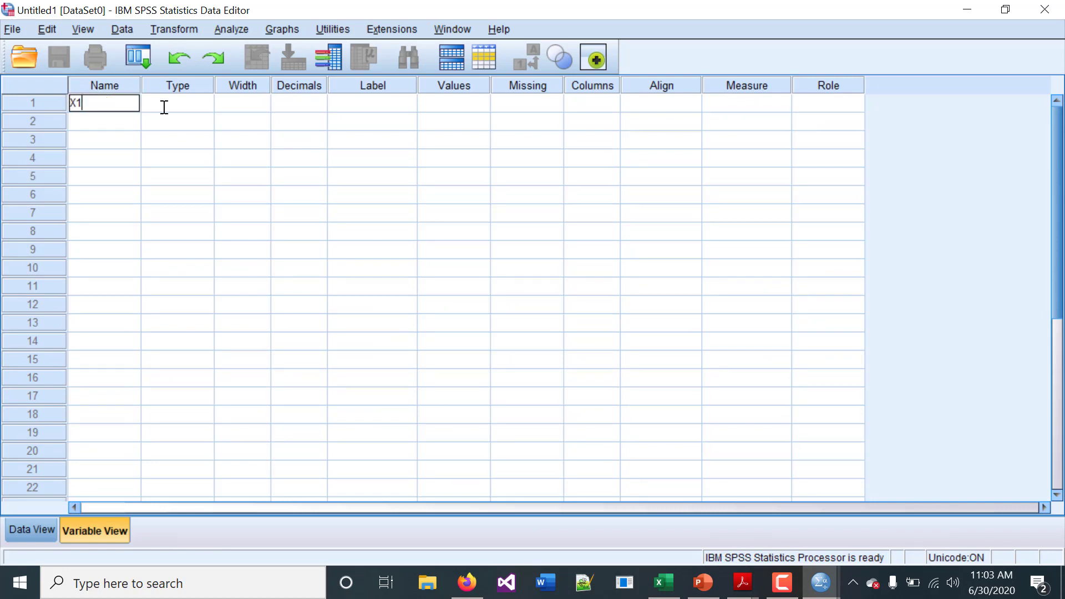
# Switch to the PowerPoint presentation and check the variable names on the Contoh Kasus slide.
pyautogui.click(363, 107)
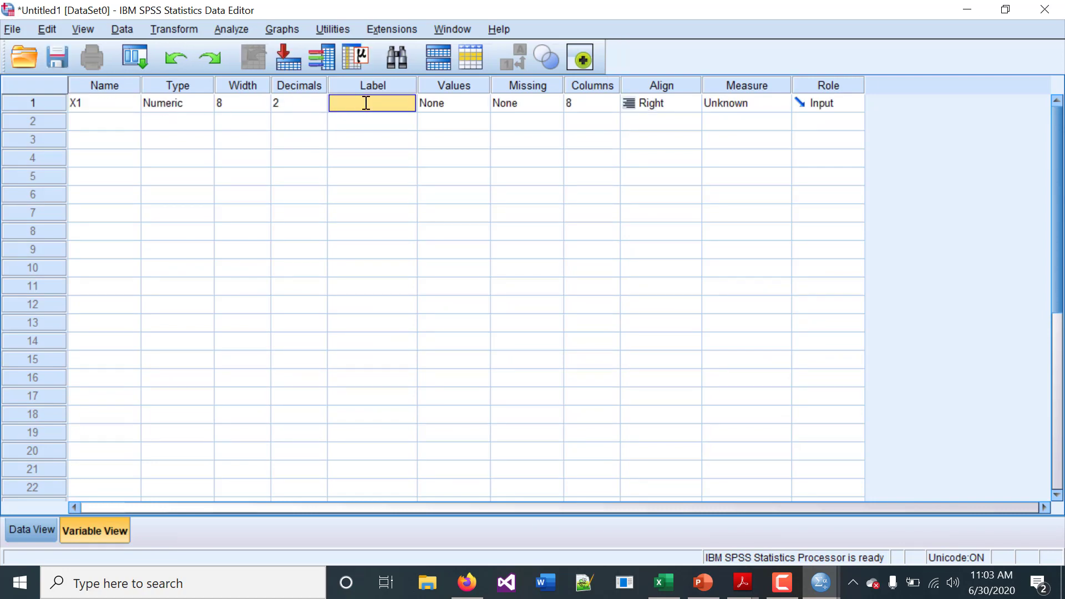
pyautogui.click(363, 107)
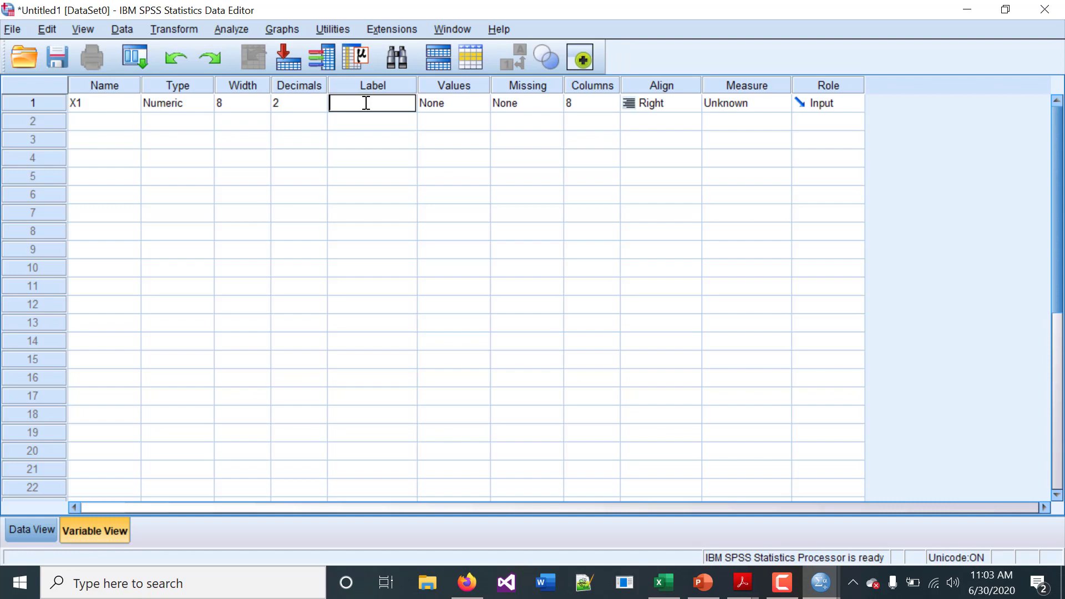
pyautogui.click(709, 593)
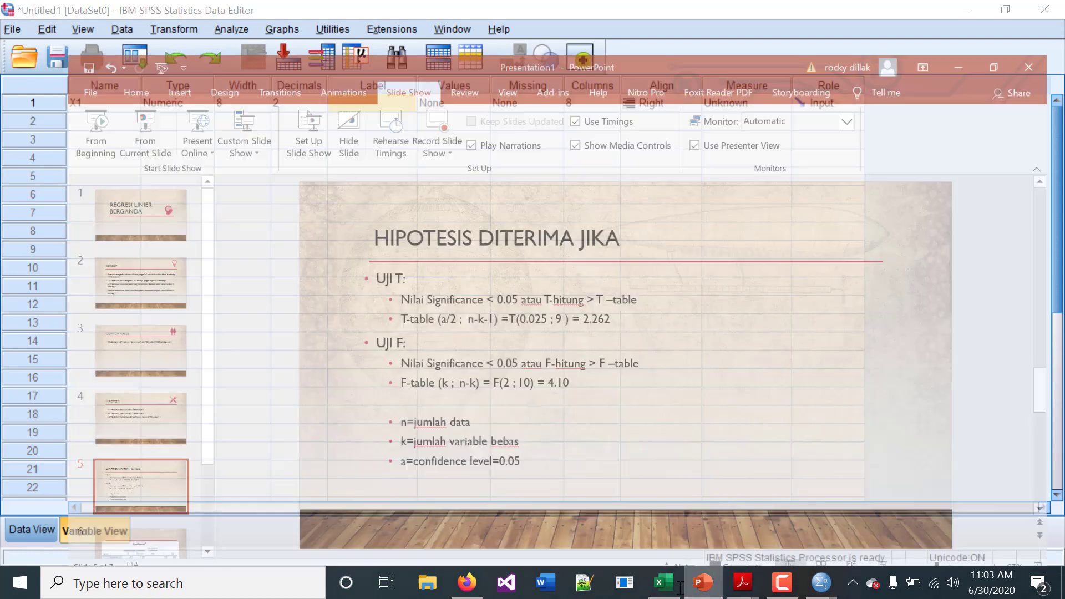
pyautogui.click(664, 584)
pyautogui.click(664, 582)
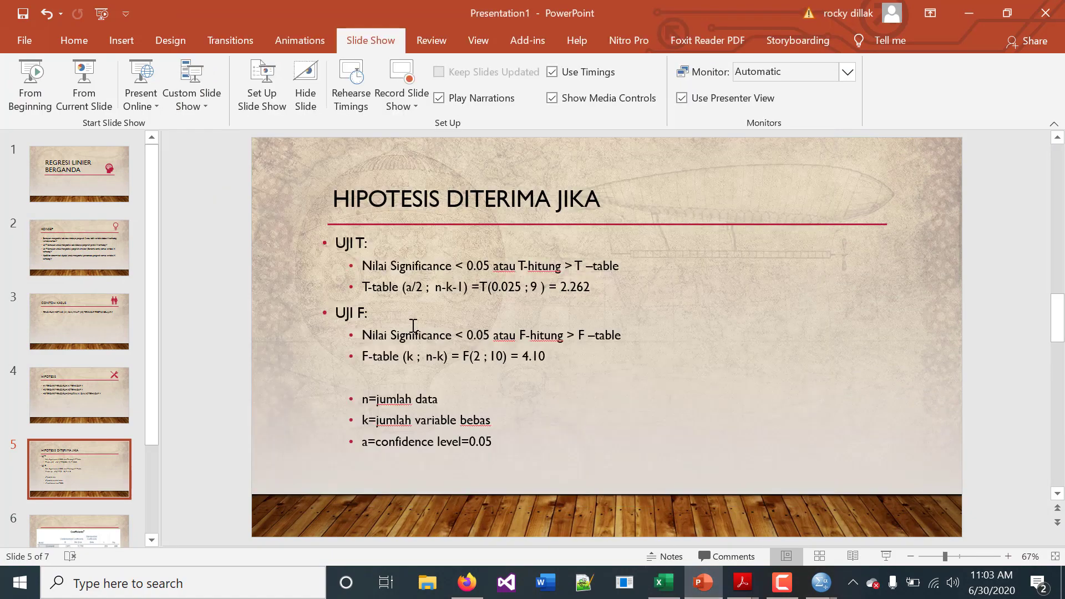
pyautogui.scroll(-3, 405, 328)
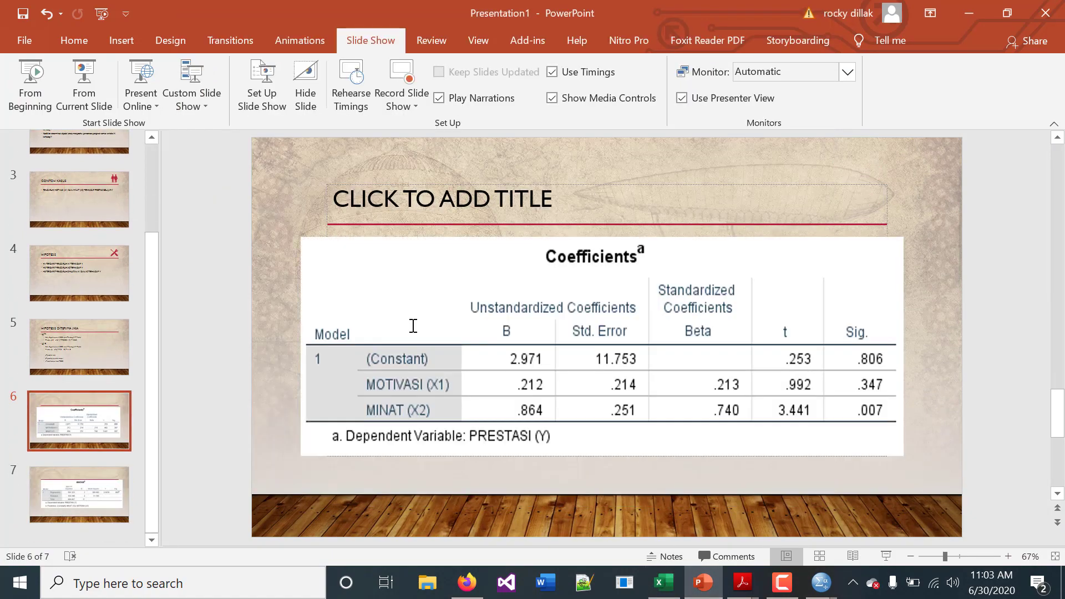
pyautogui.scroll(2, 413, 326)
pyautogui.scroll(1, 413, 326)
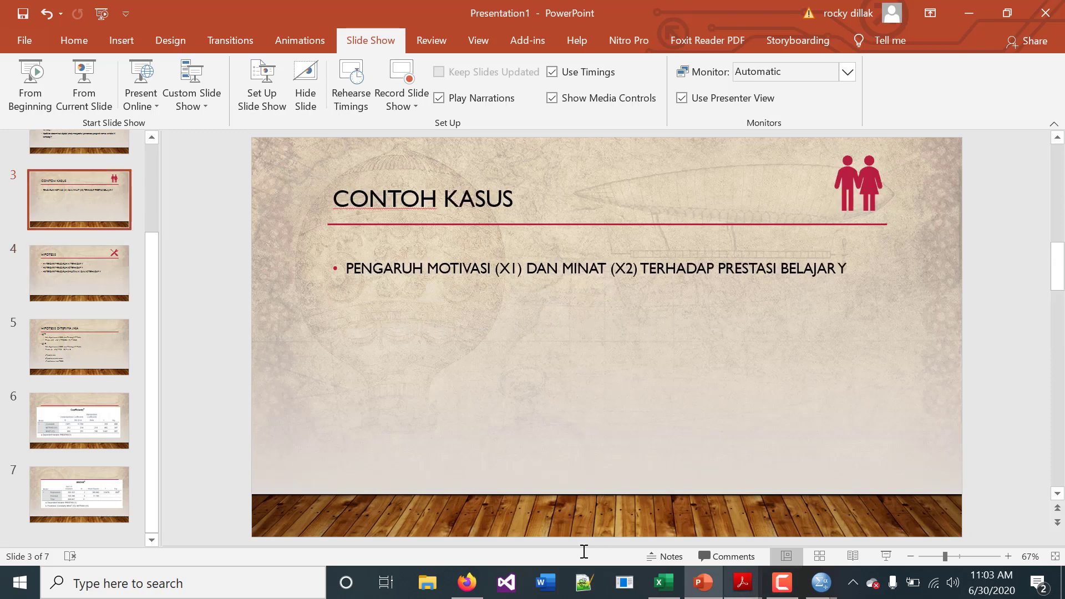
# Return to the SPSS Data Editor and label variable X1 as MOTIVASI (X1).
pyautogui.moveTo(821, 582)
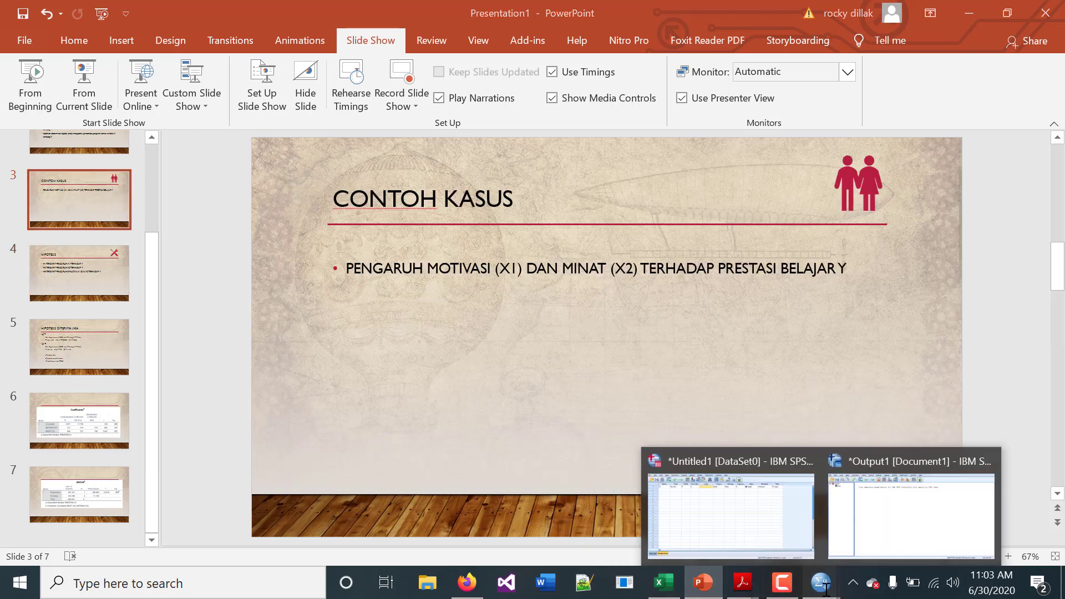
pyautogui.click(874, 535)
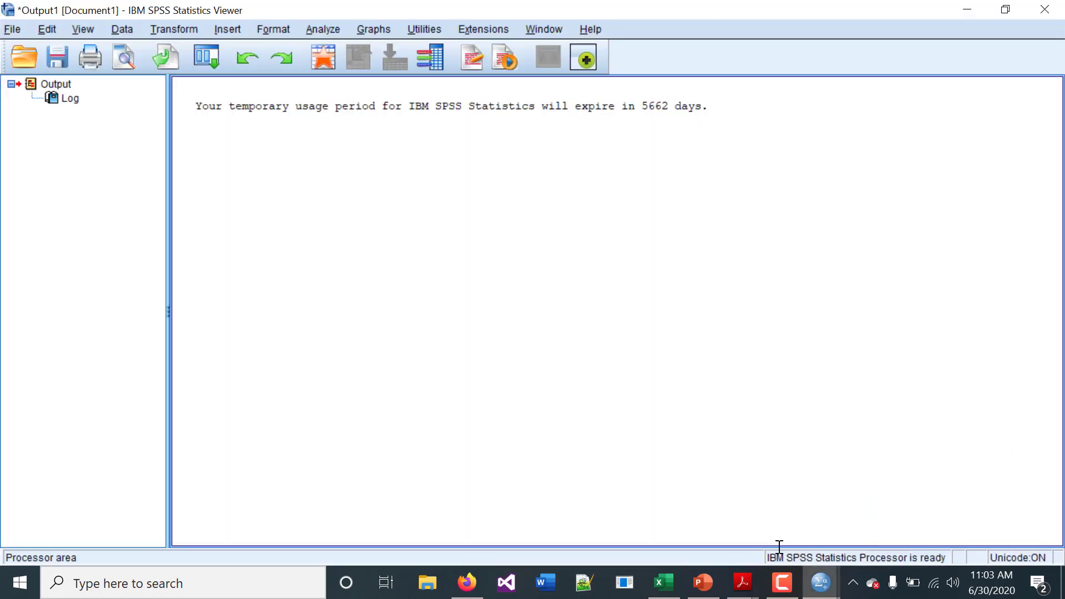
pyautogui.moveTo(825, 588)
pyautogui.click(780, 514)
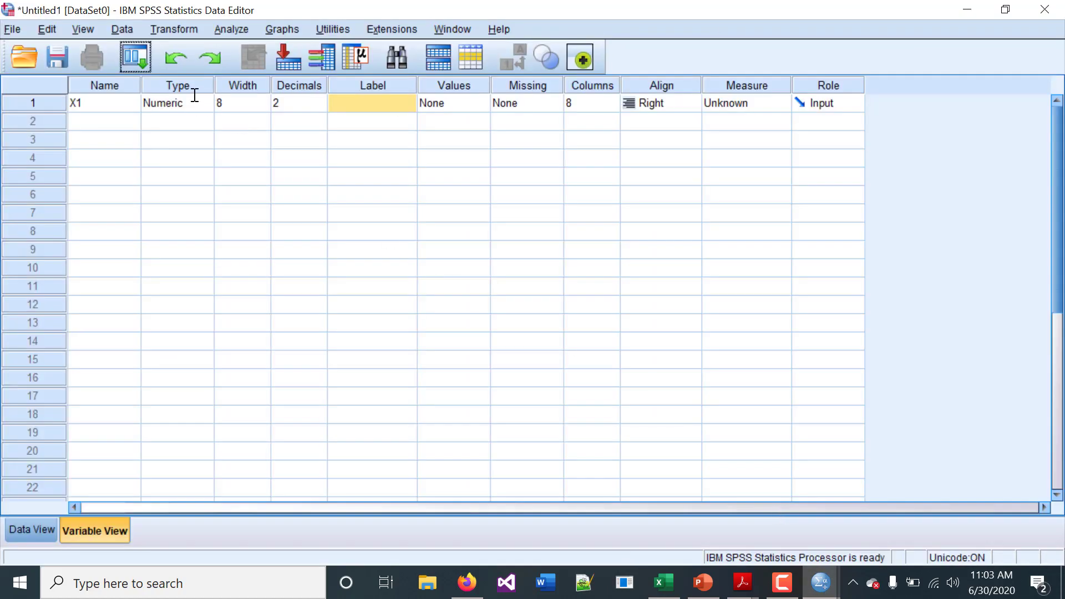
pyautogui.click(363, 103)
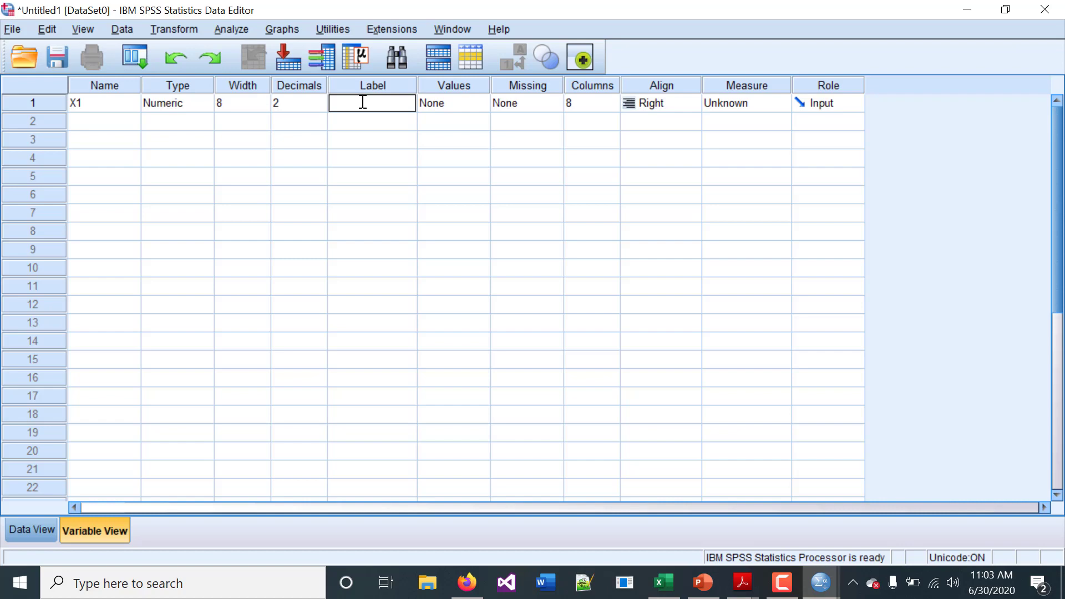
pyautogui.write('MOTIVASI (X1)')
# Define the second variable with the name X2 and the label MINAT (X2).
pyautogui.click(98, 118)
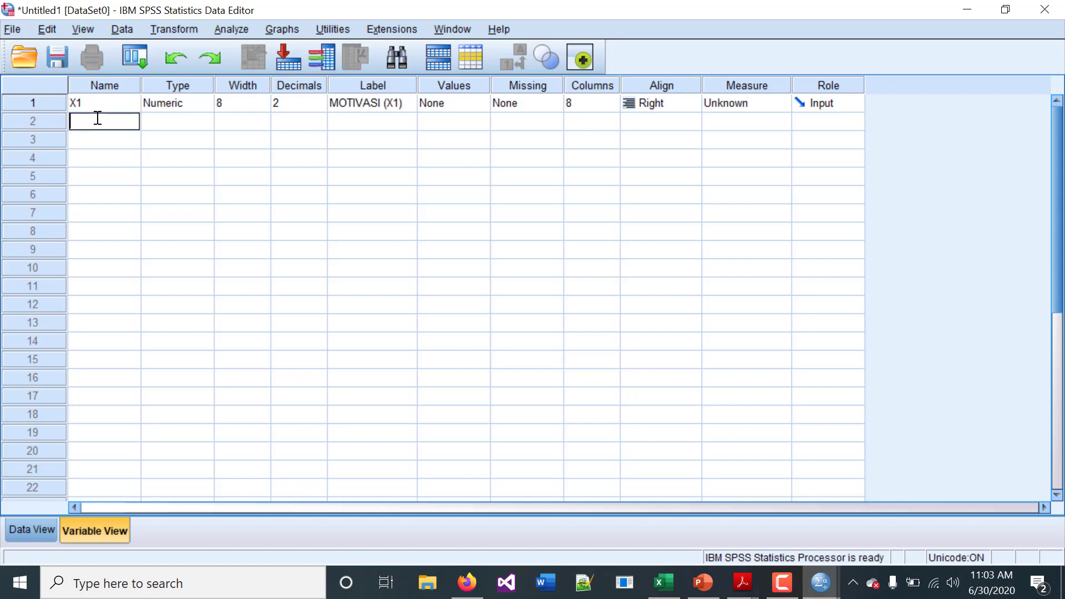
pyautogui.write('X2')
pyautogui.click(380, 119)
pyautogui.click(381, 120)
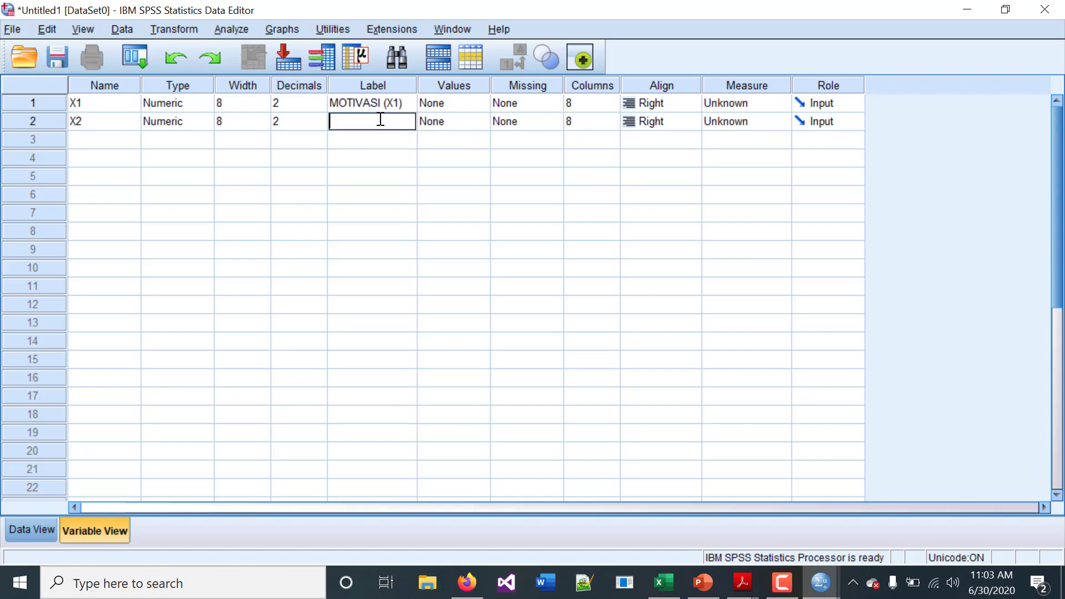
pyautogui.write('(MINAT X2')
pyautogui.press('Left')
pyautogui.write('(')
pyautogui.press('Home')
pyautogui.press('Delete')
pyautogui.click(573, 215)
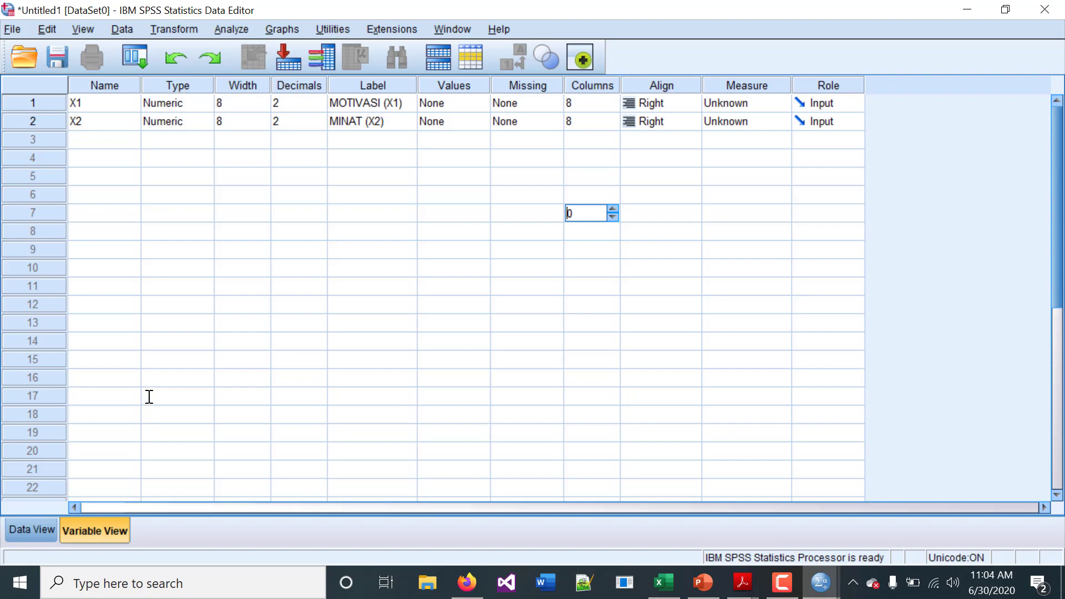
# Switch to the data-regresi workbook in Excel and copy the x1, x2 and y values in cells B2:D13.
pyautogui.click(38, 529)
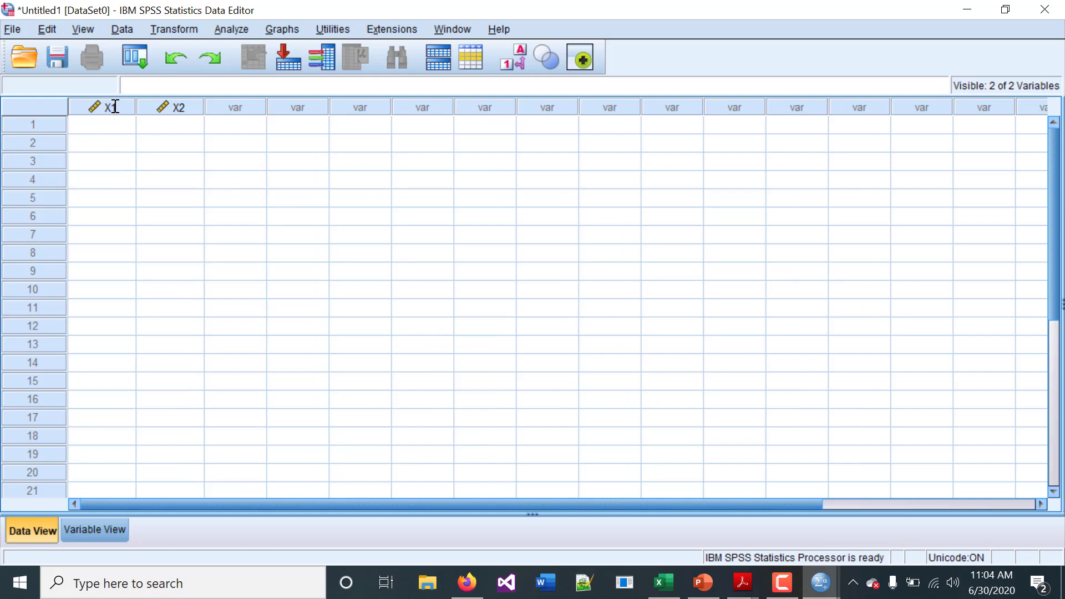
pyautogui.click(91, 127)
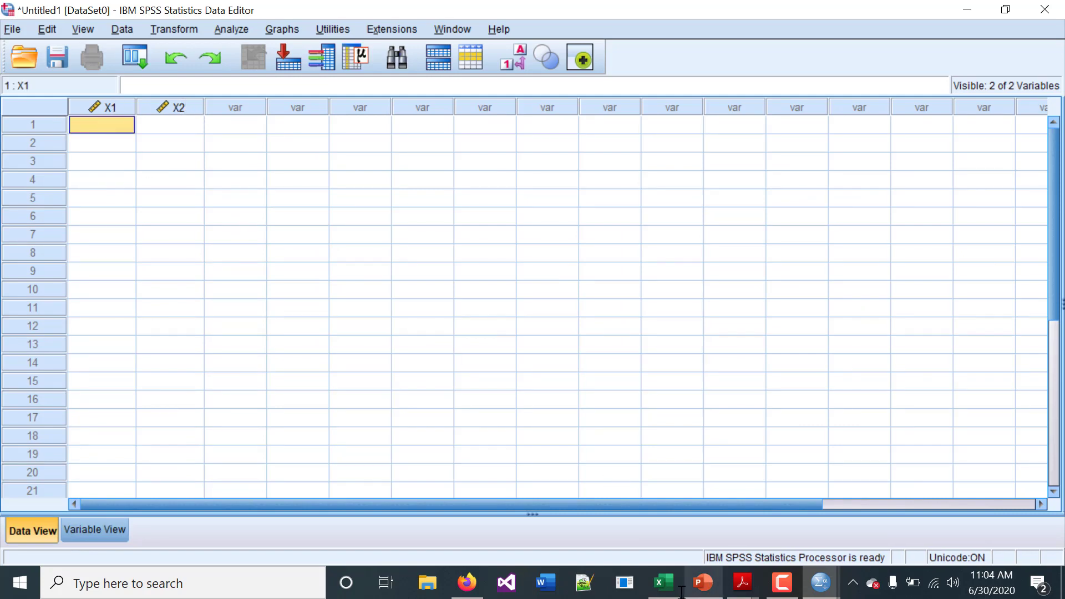
pyautogui.moveTo(681, 593)
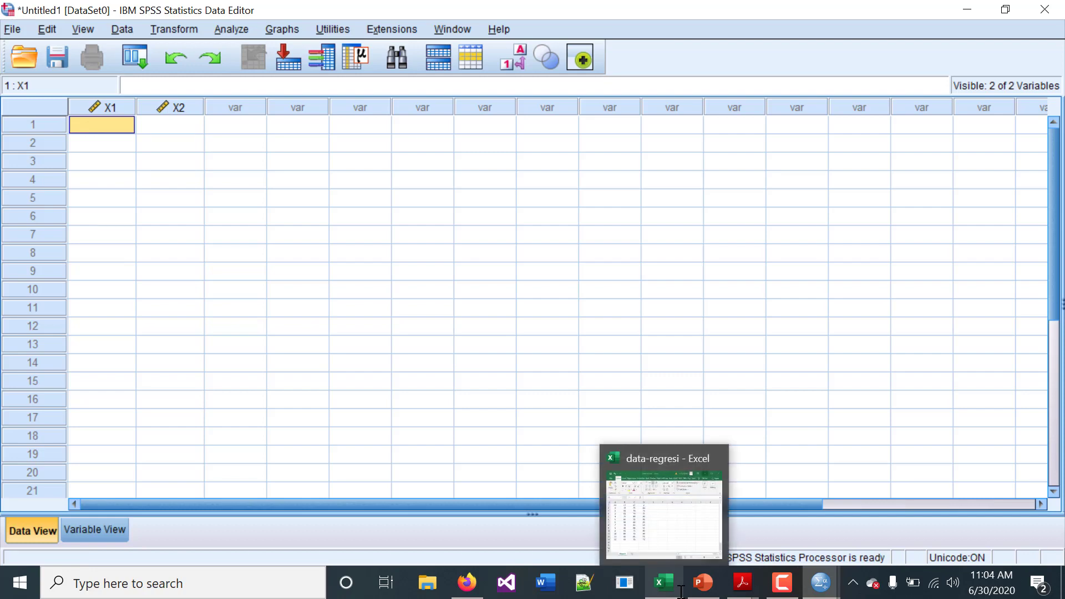
pyautogui.click(681, 593)
pyautogui.click(292, 217)
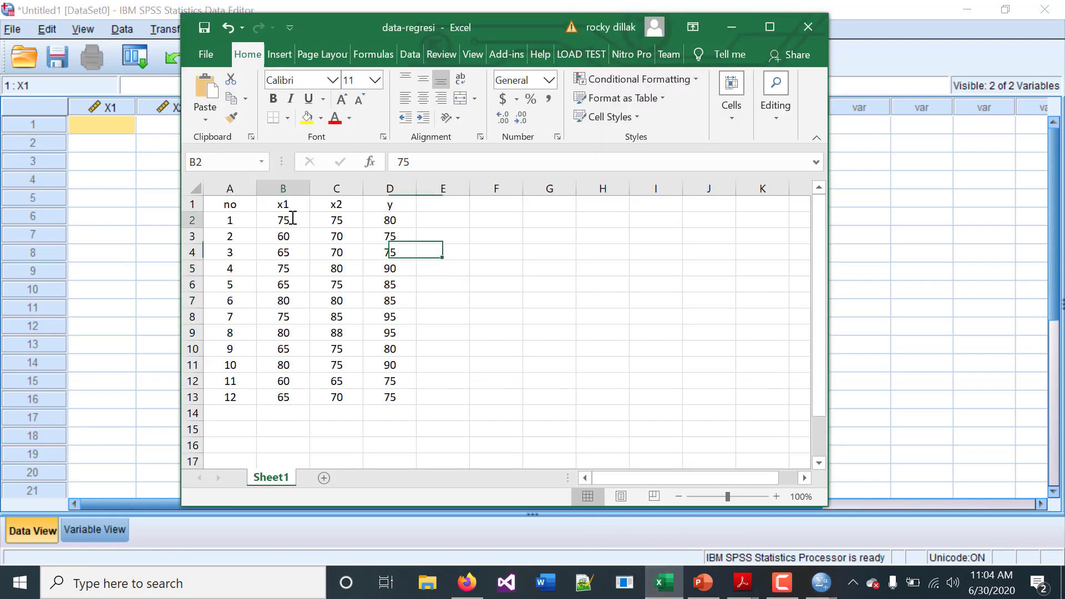
pyautogui.moveTo(293, 218); pyautogui.dragTo(405, 408)
pyautogui.click(404, 412)
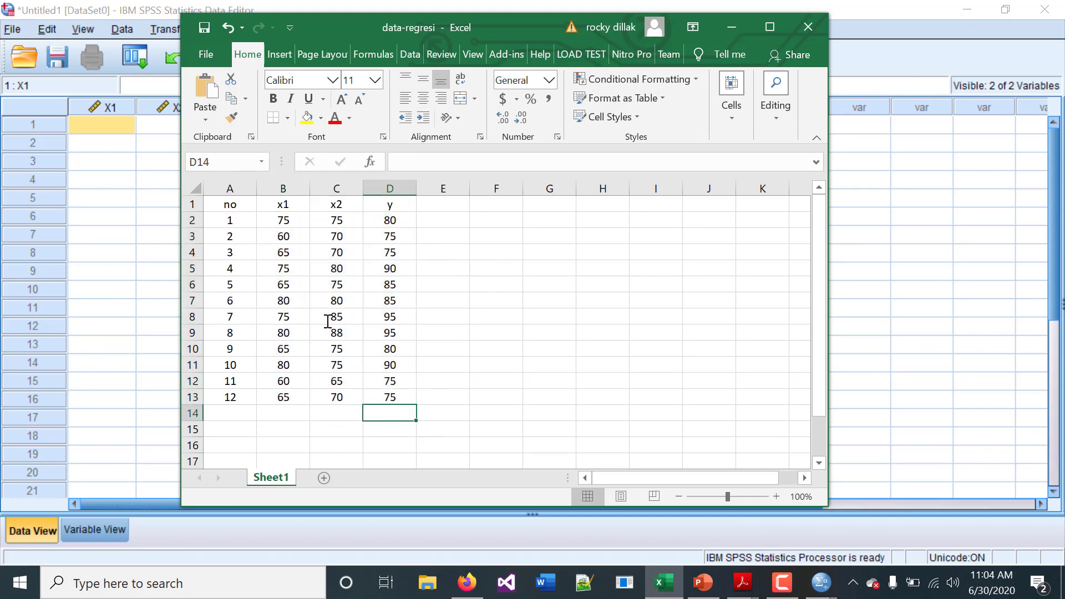
pyautogui.moveTo(280, 221); pyautogui.dragTo(391, 403)
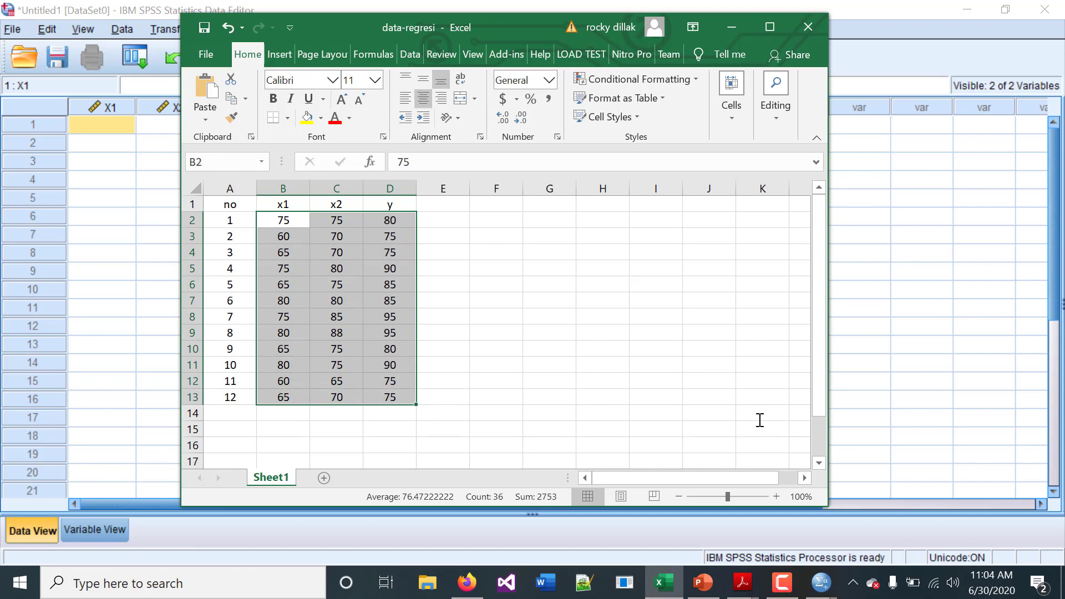
pyautogui.hotkey('ctrl', 'c')
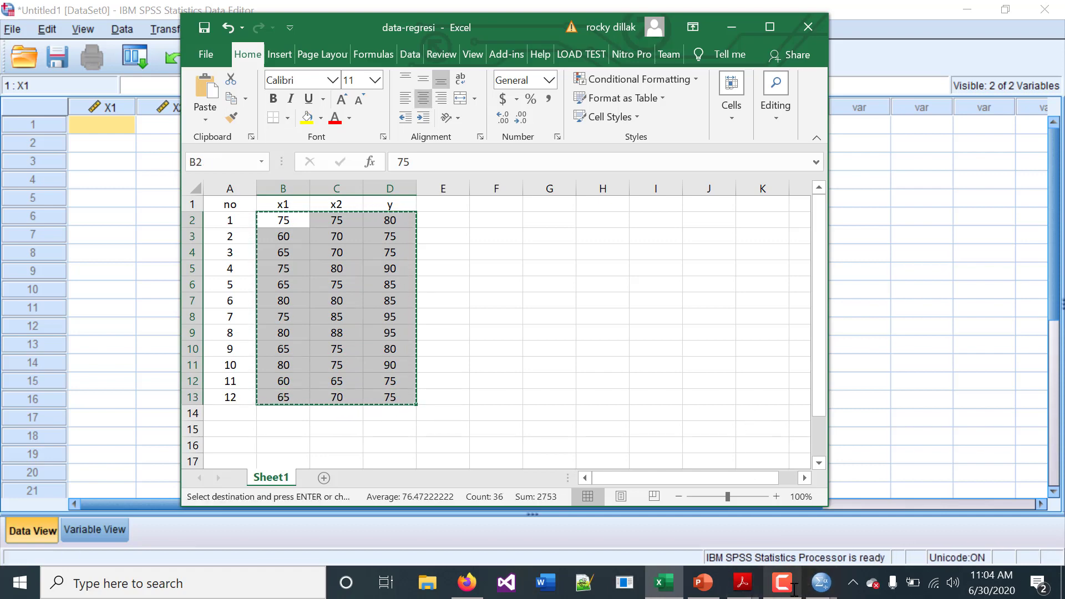
# Try to paste the copied values into the SPSS data sheet from the first X1 cell, and undo the paste.
pyautogui.moveTo(821, 583)
pyautogui.click(759, 504)
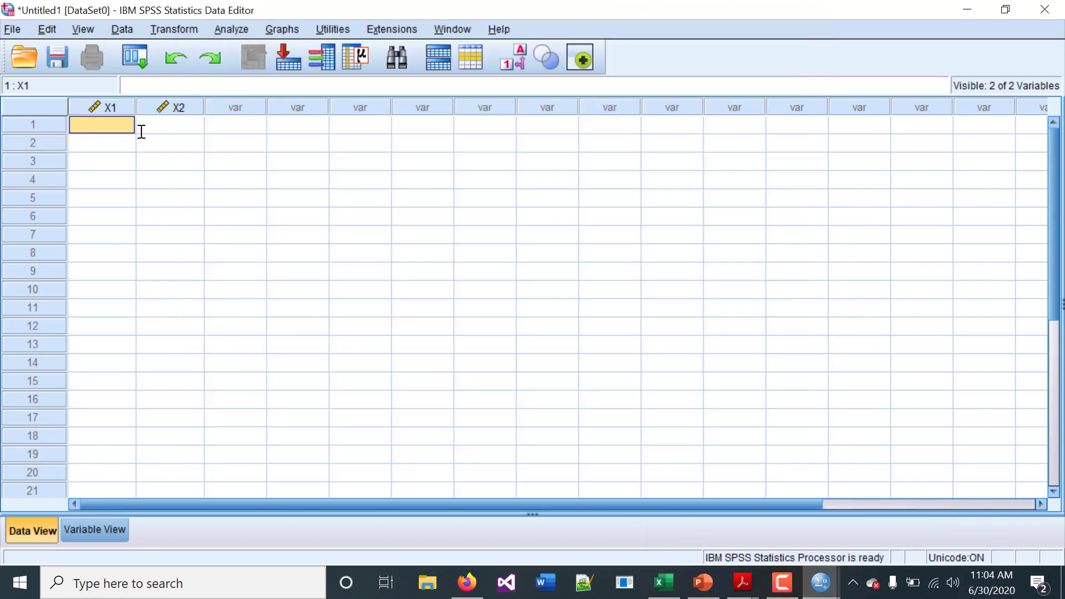
pyautogui.hotkey('ctrl', 'v')
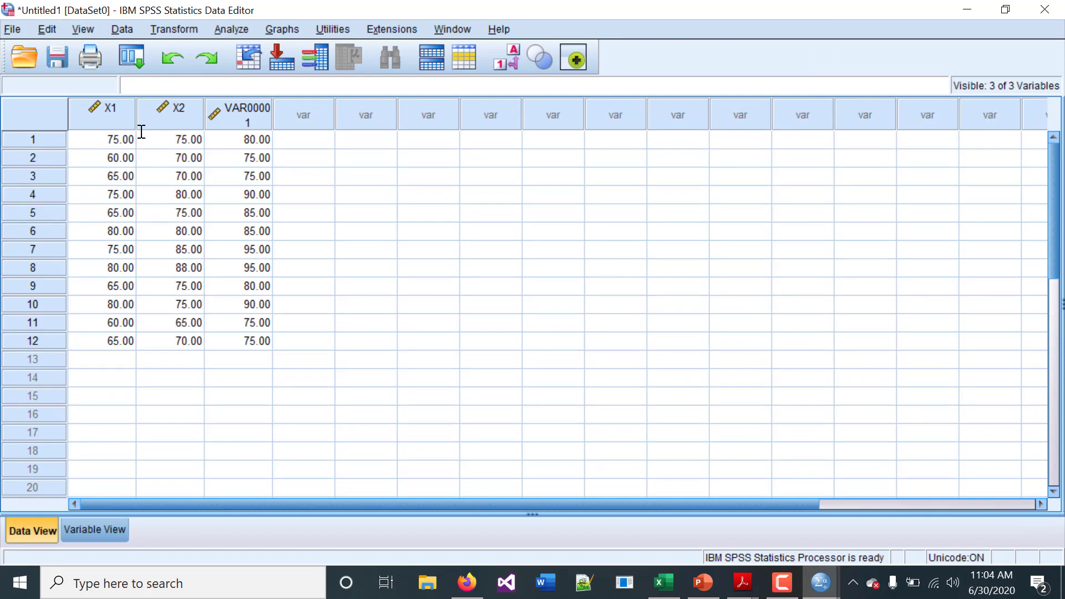
pyautogui.hotkey('ctrl', 'z')
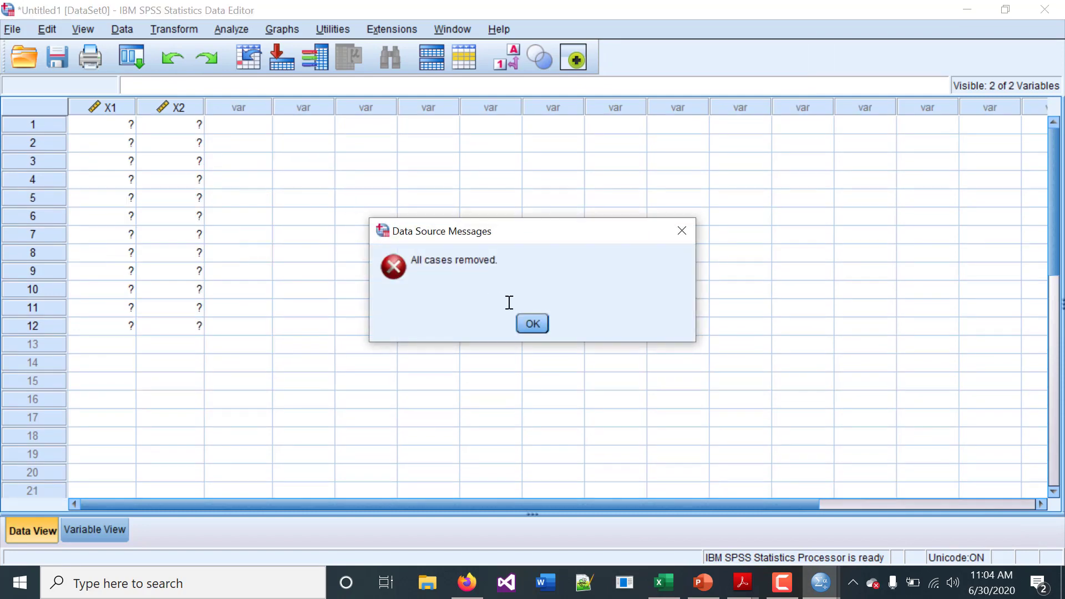
pyautogui.click(532, 322)
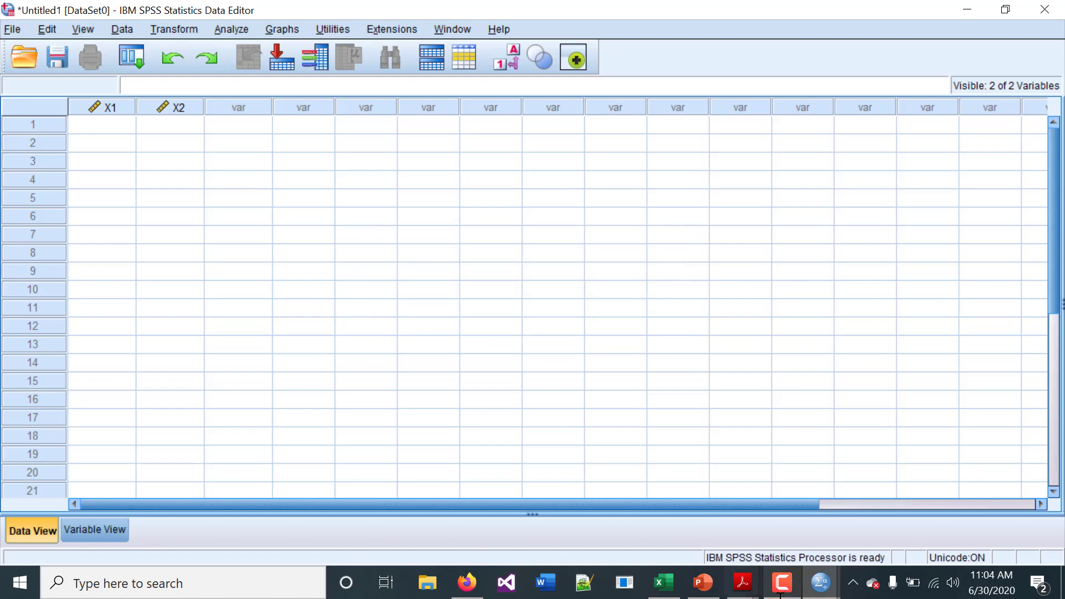
# Define the third variable with the name Y and the label PRESTASI (Y).
pyautogui.click(664, 583)
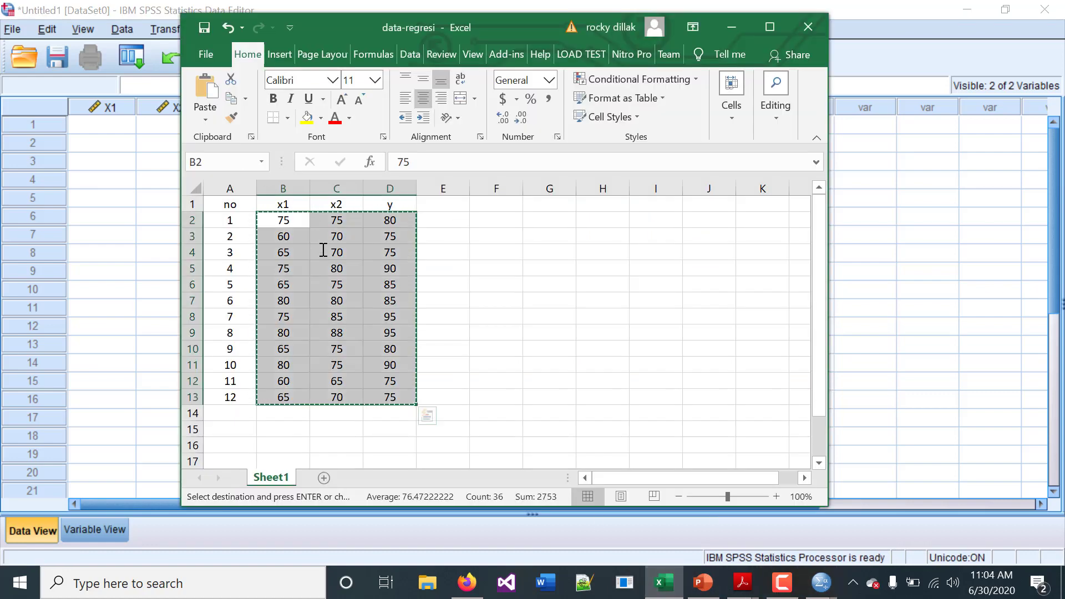
pyautogui.click(109, 143)
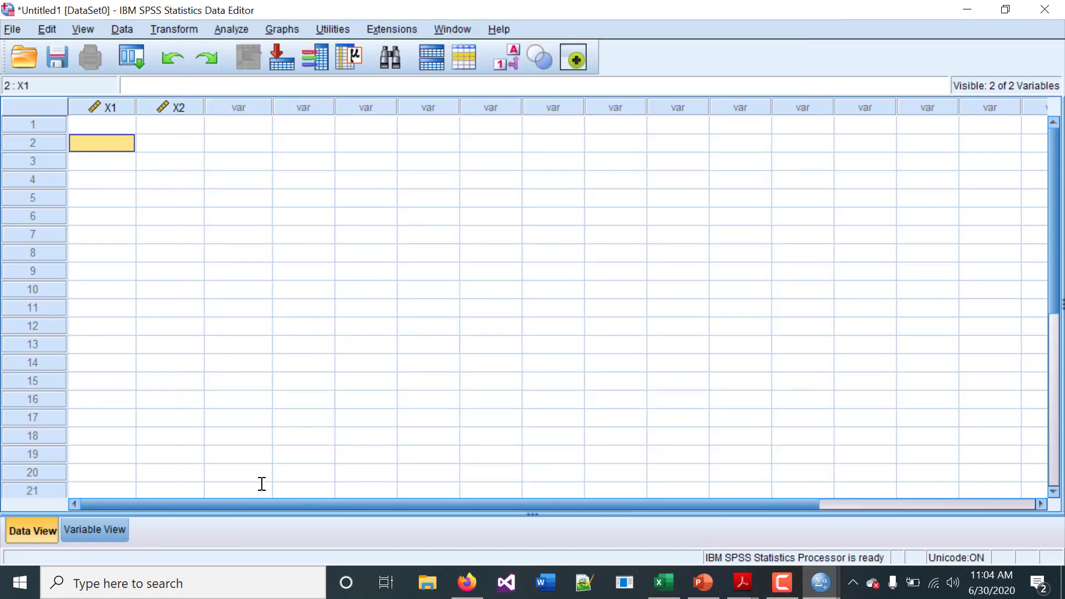
pyautogui.click(97, 529)
pyautogui.click(89, 137)
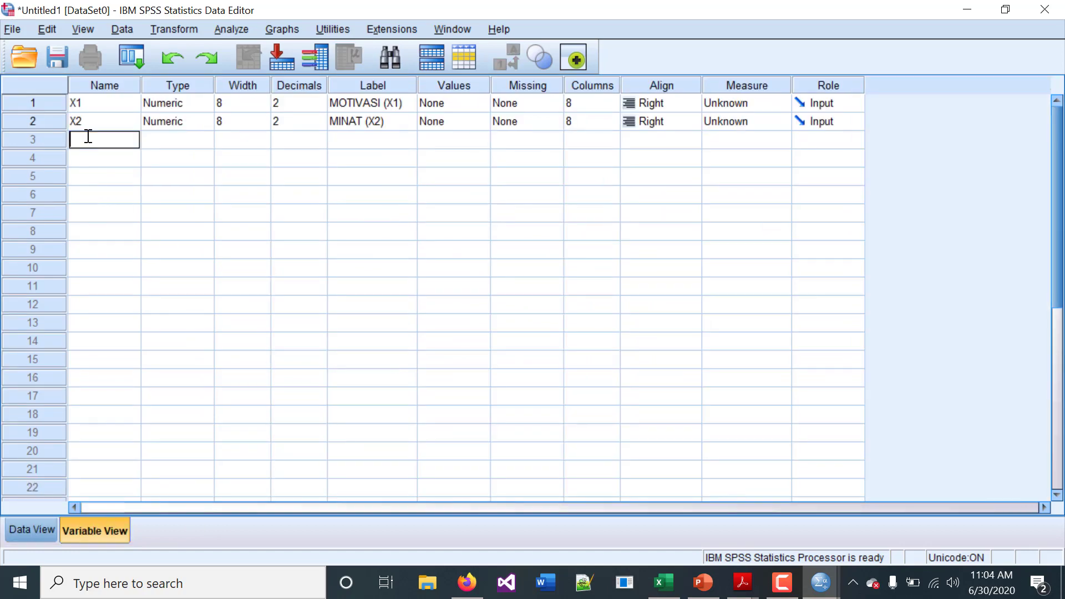
pyautogui.write('Y')
pyautogui.click(353, 146)
pyautogui.write('p')
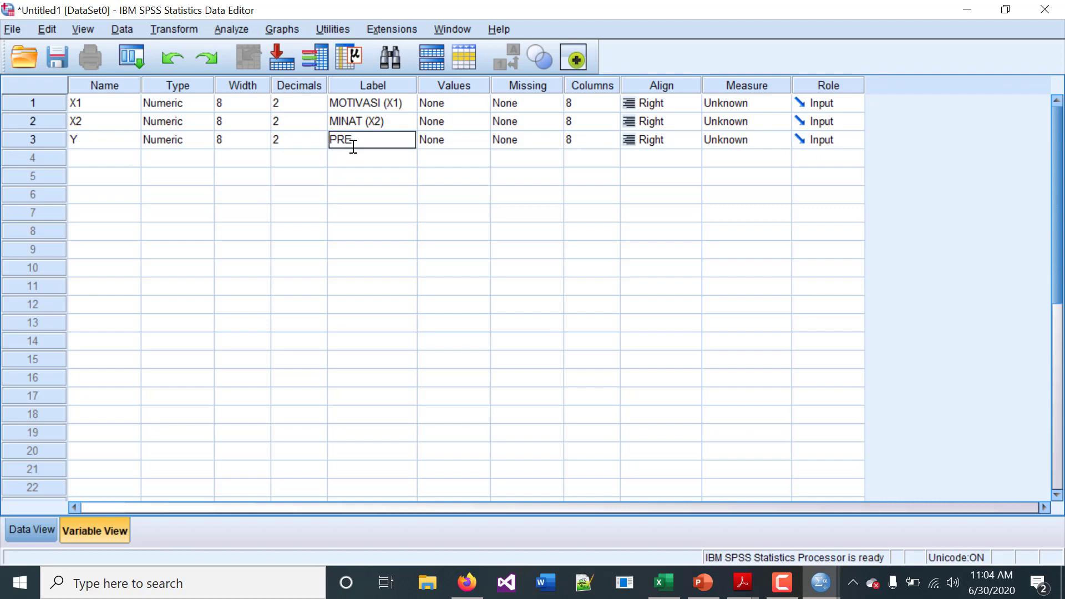
pyautogui.write('RESTASI')
pyautogui.write('(Y)')
pyautogui.click(495, 215)
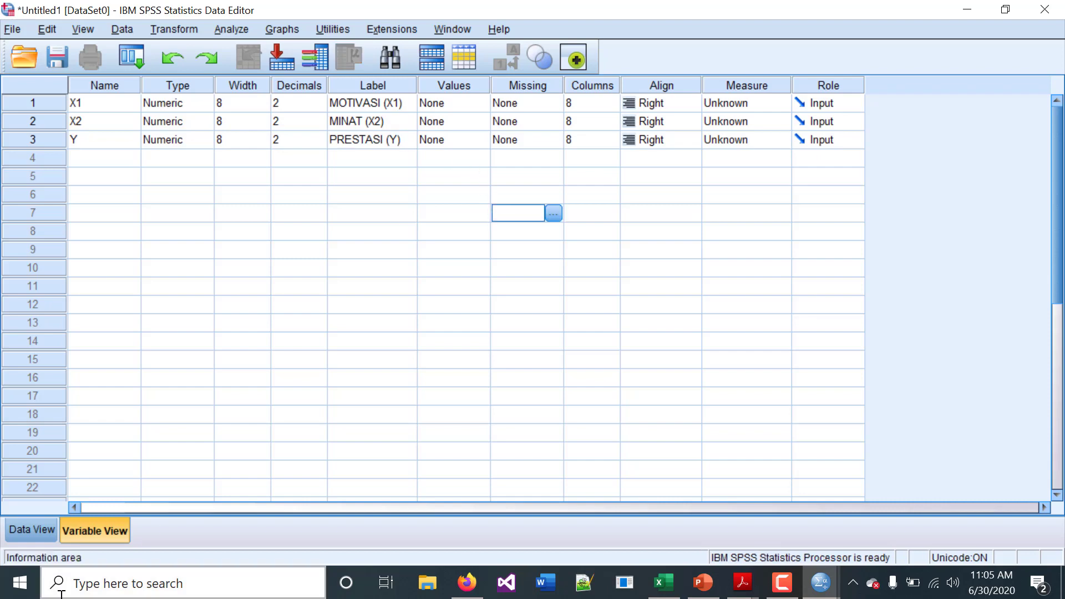
# Paste the copied values into the X1, X2 and Y data columns, starting at the first X1 case.
pyautogui.click(34, 531)
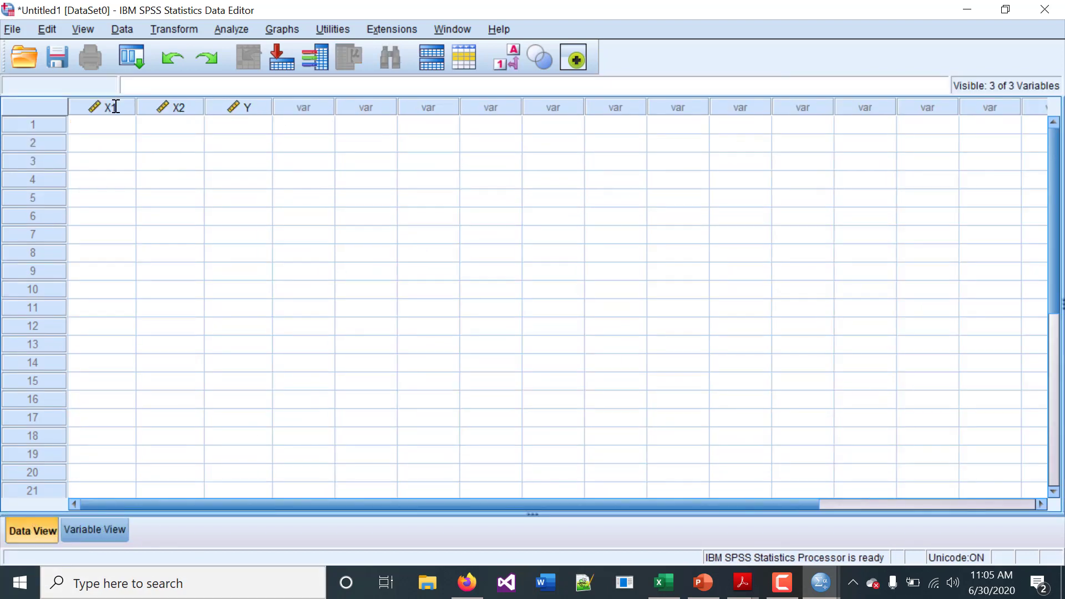
pyautogui.click(101, 122)
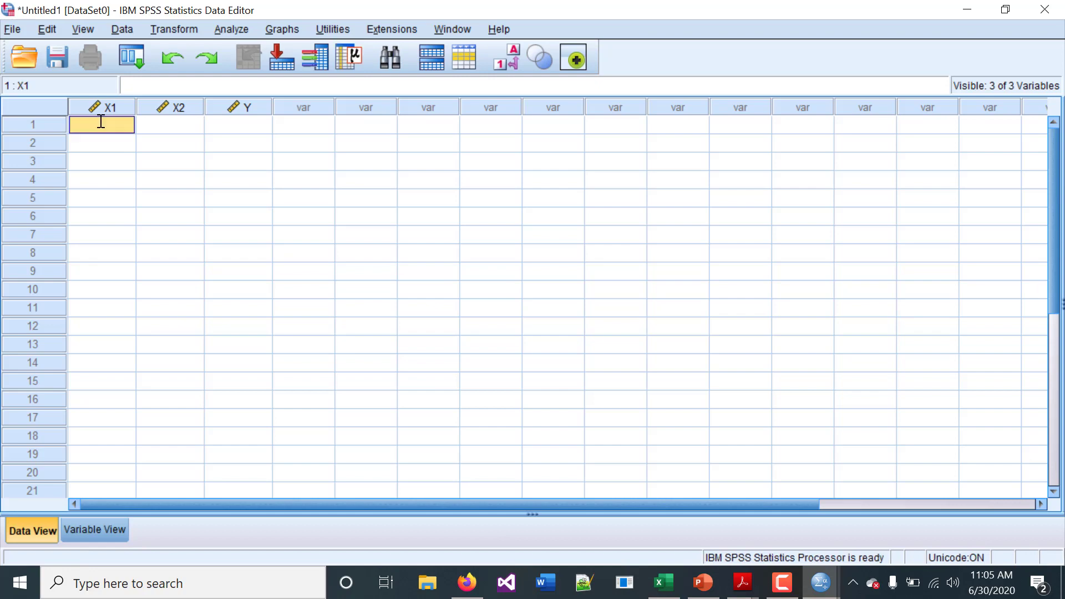
pyautogui.hotkey('ctrl', 'v')
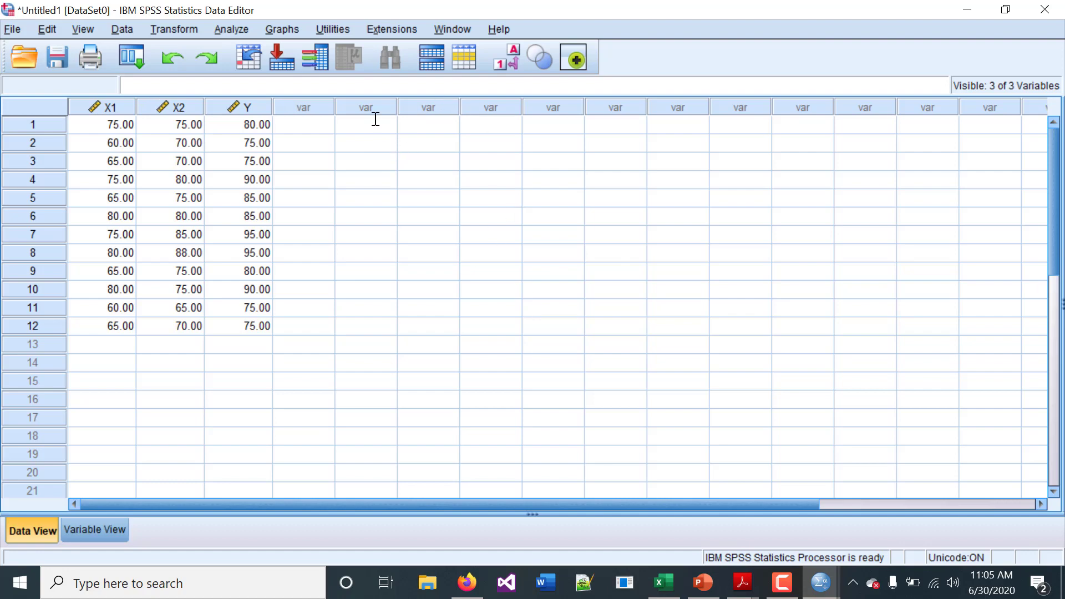
# Start a Linear Regression analysis and assign PRESTASI (Y) as the dependent variable.
pyautogui.click(236, 27)
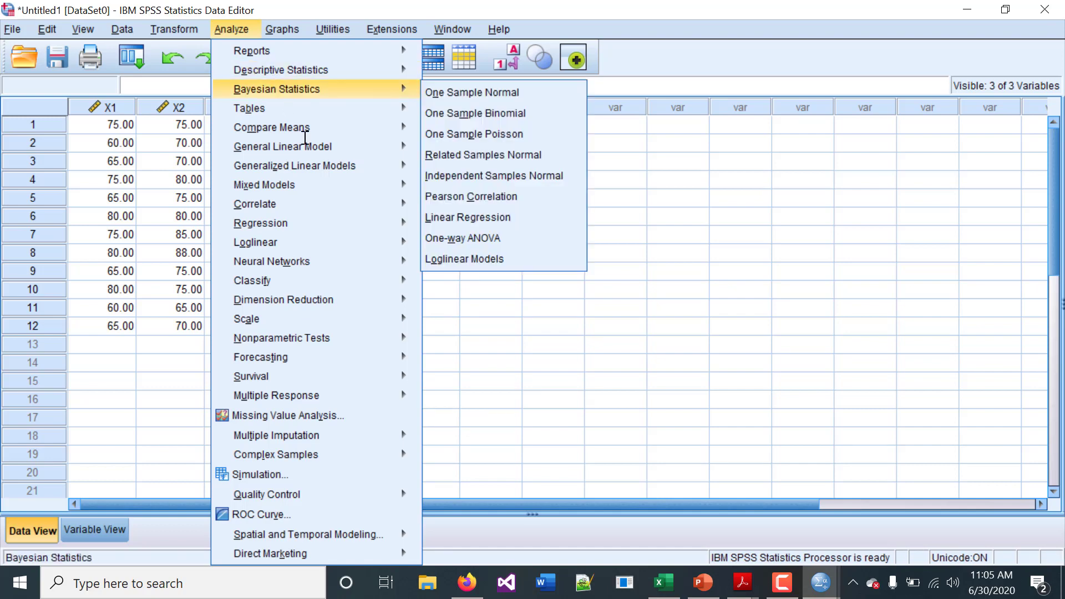
pyautogui.moveTo(358, 226)
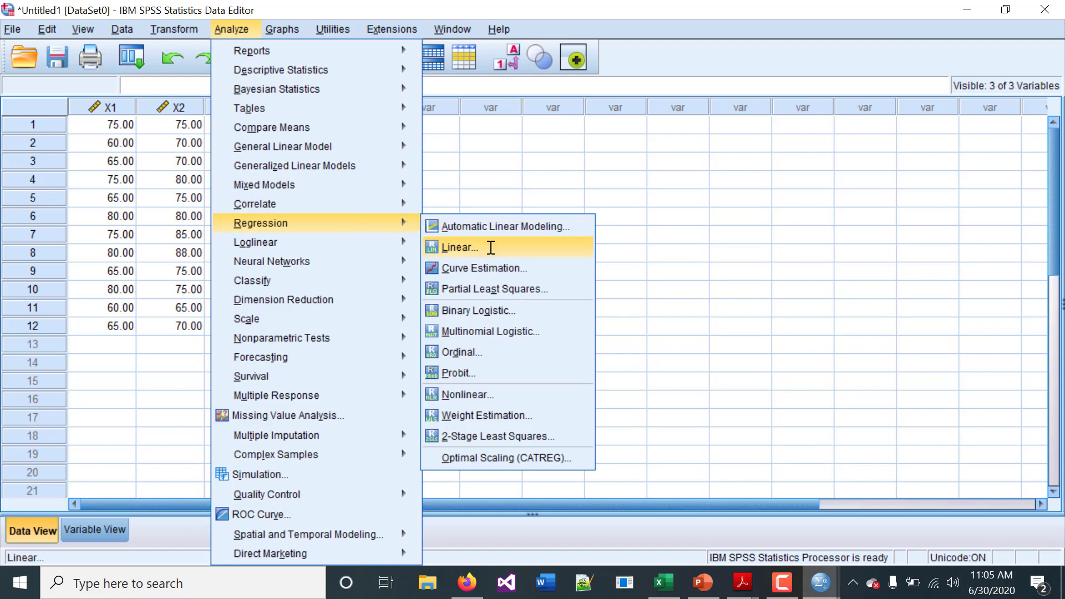
pyautogui.click(491, 247)
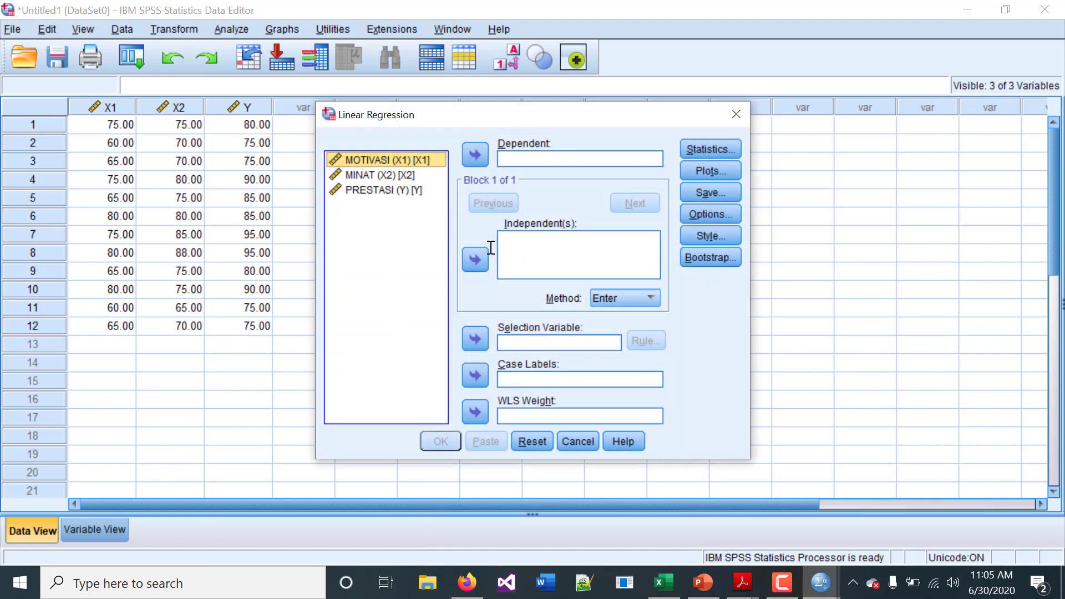
pyautogui.click(389, 192)
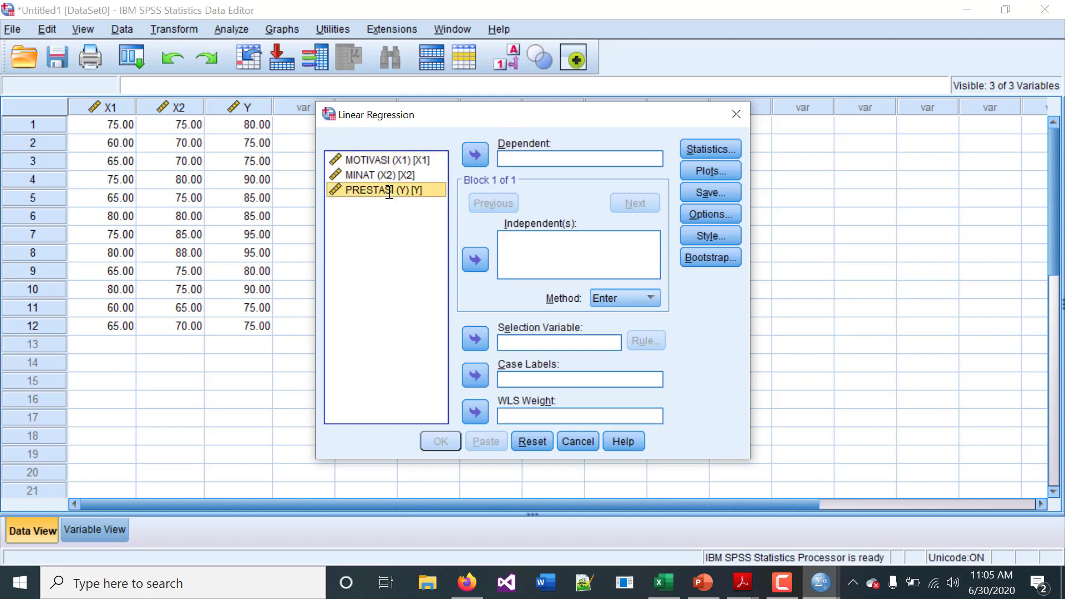
pyautogui.click(468, 153)
# Add MINAT (X2) and MOTIVASI (X1) as the independent variables and run the regression.
pyautogui.click(366, 160)
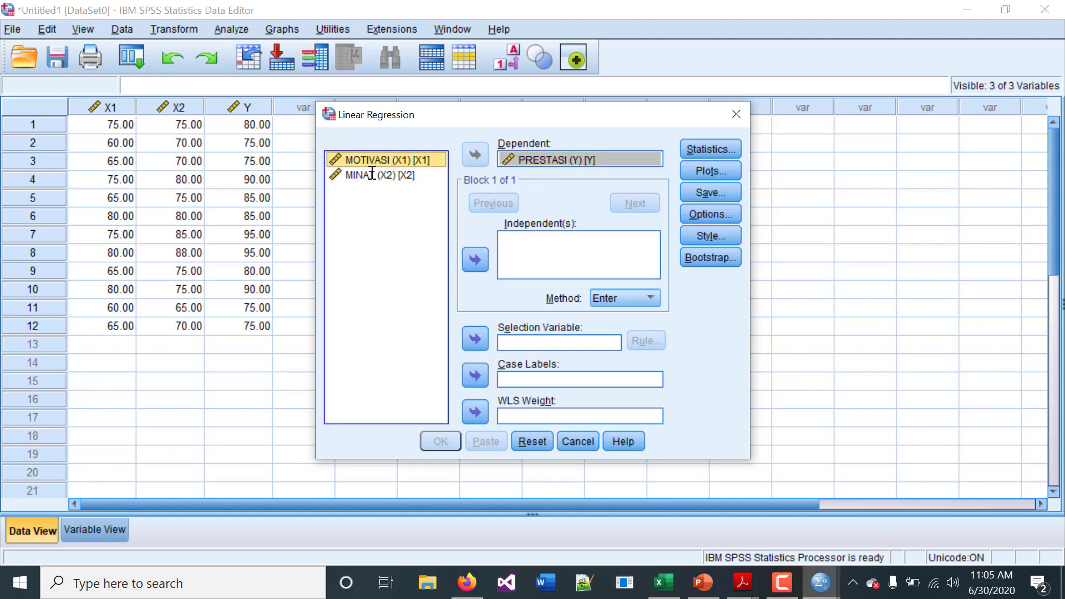
pyautogui.click(372, 175)
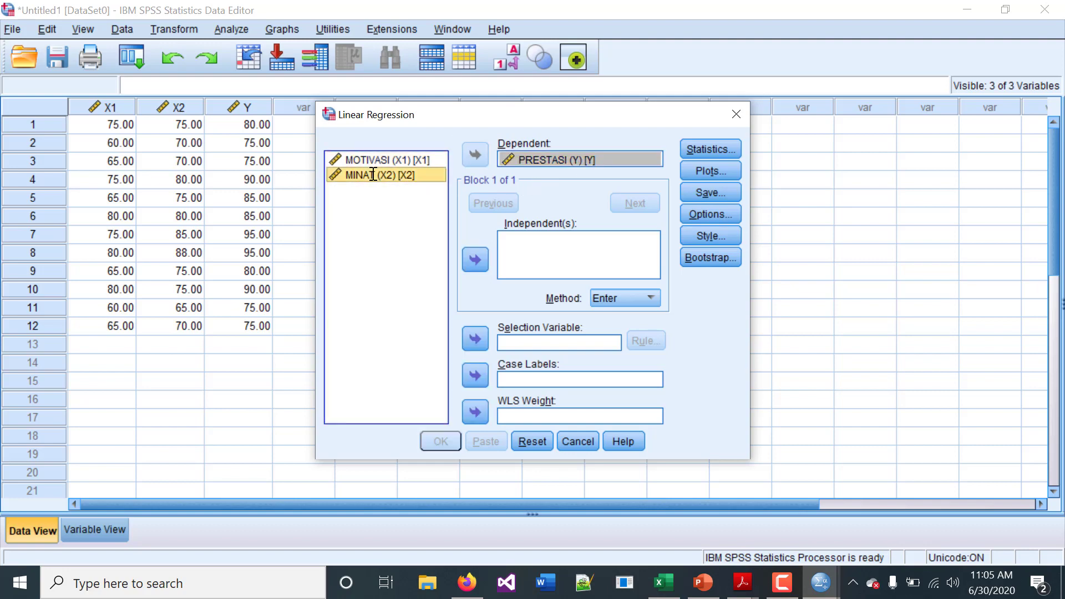
pyautogui.click(475, 261)
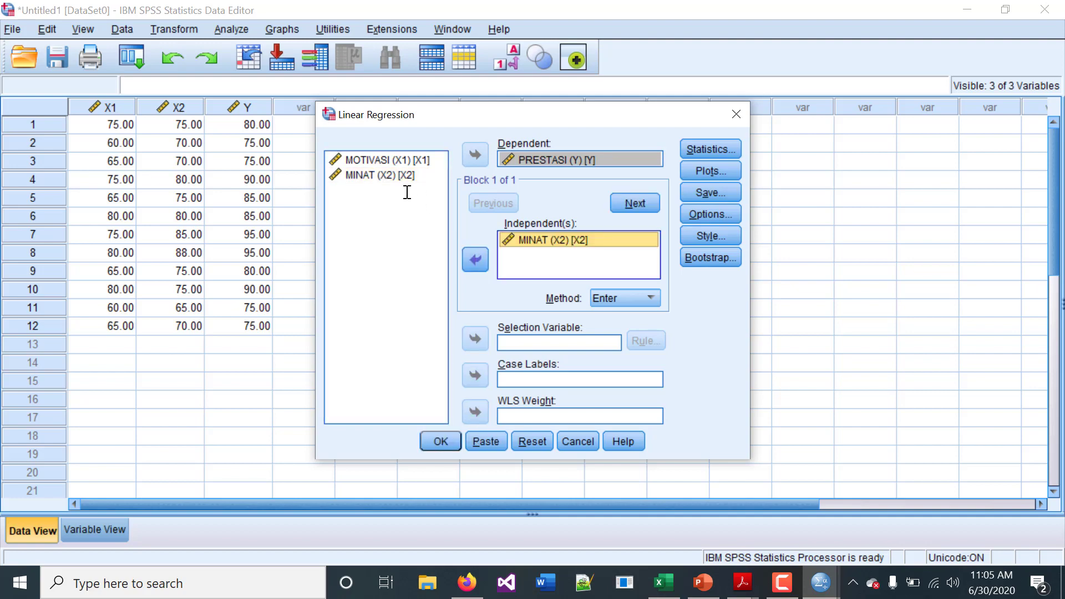
pyautogui.click(385, 162)
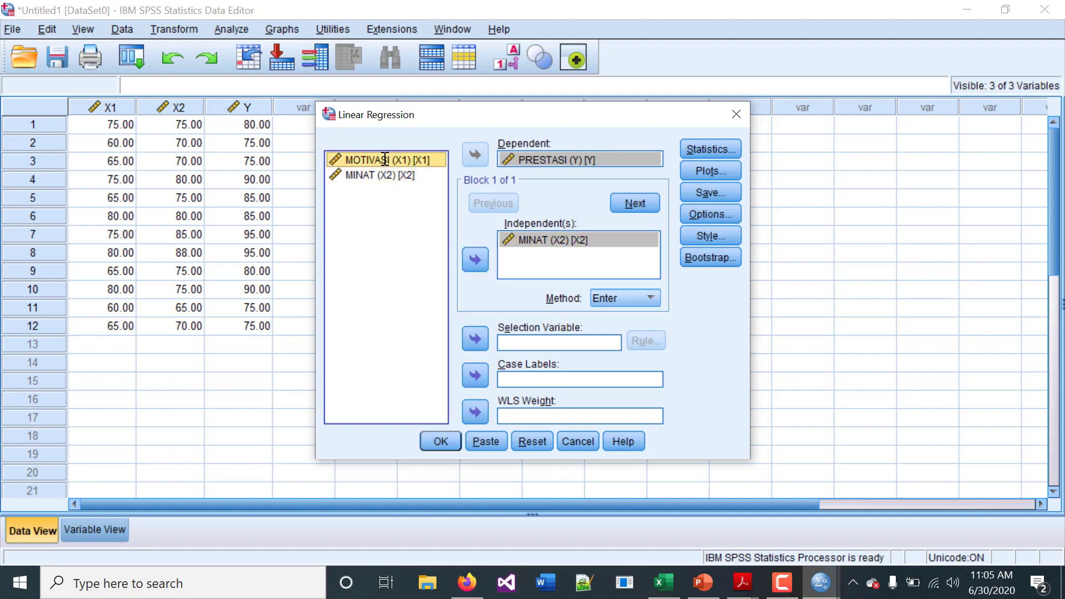
pyautogui.click(475, 260)
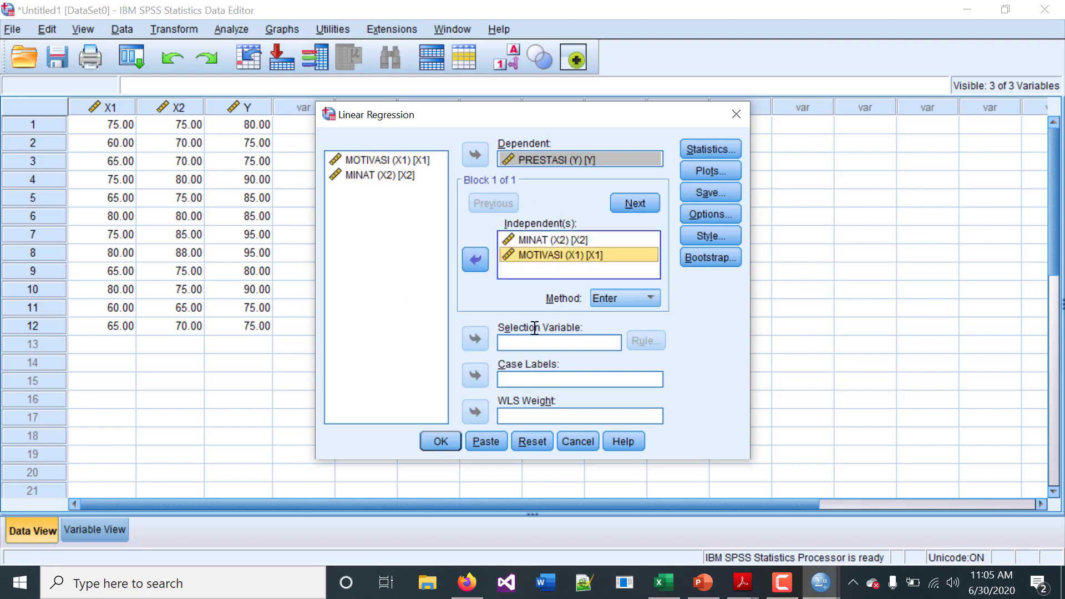
pyautogui.click(443, 442)
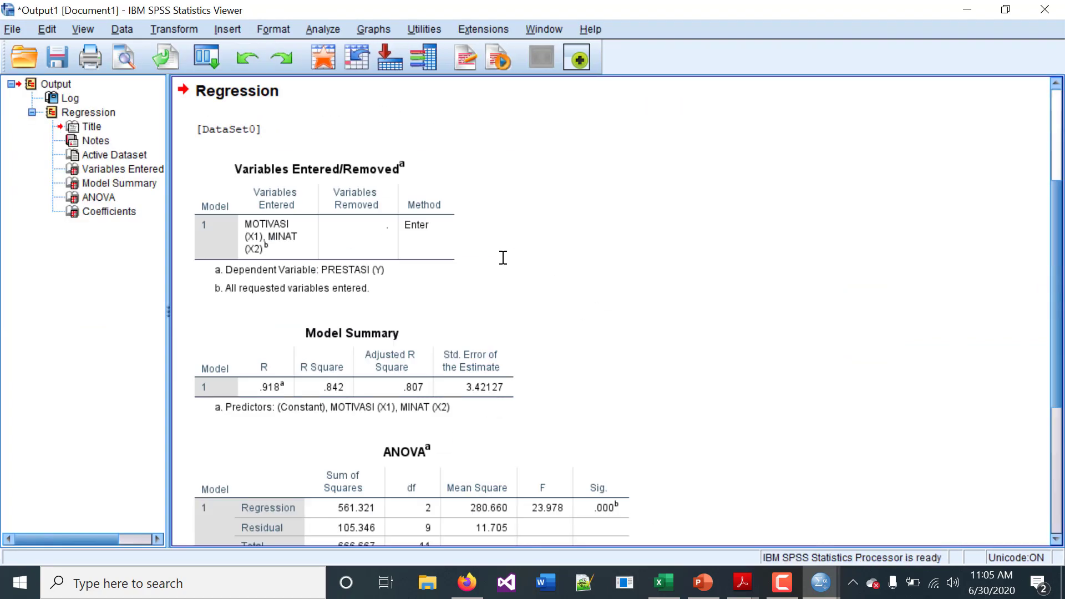
# Examine the Model Summary, ANOVA and Coefficients tables in the regression output.
pyautogui.scroll(-3, 504, 258)
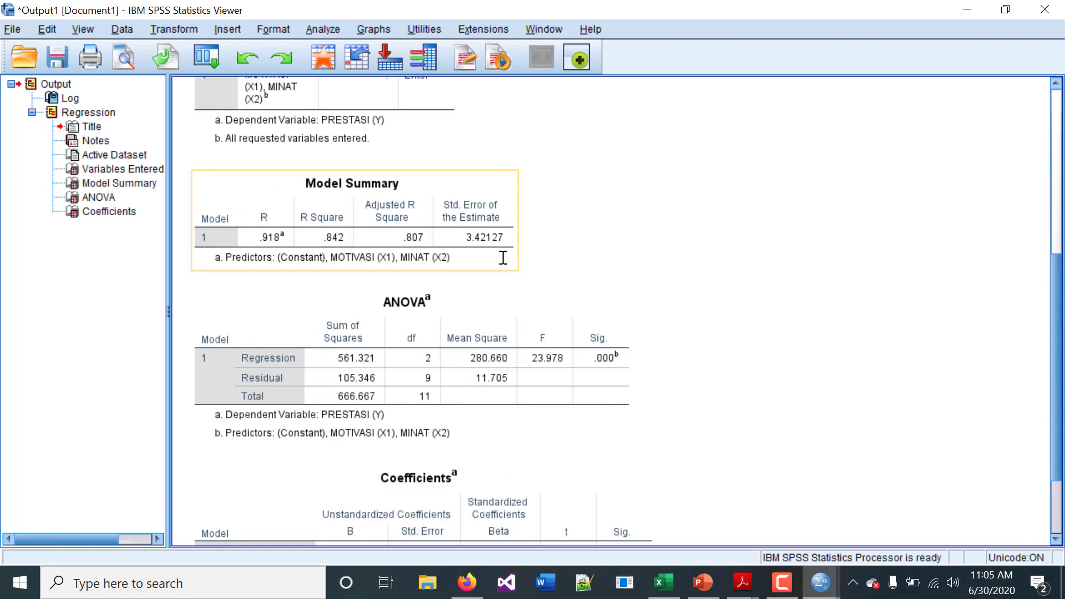
pyautogui.scroll(-2, 503, 258)
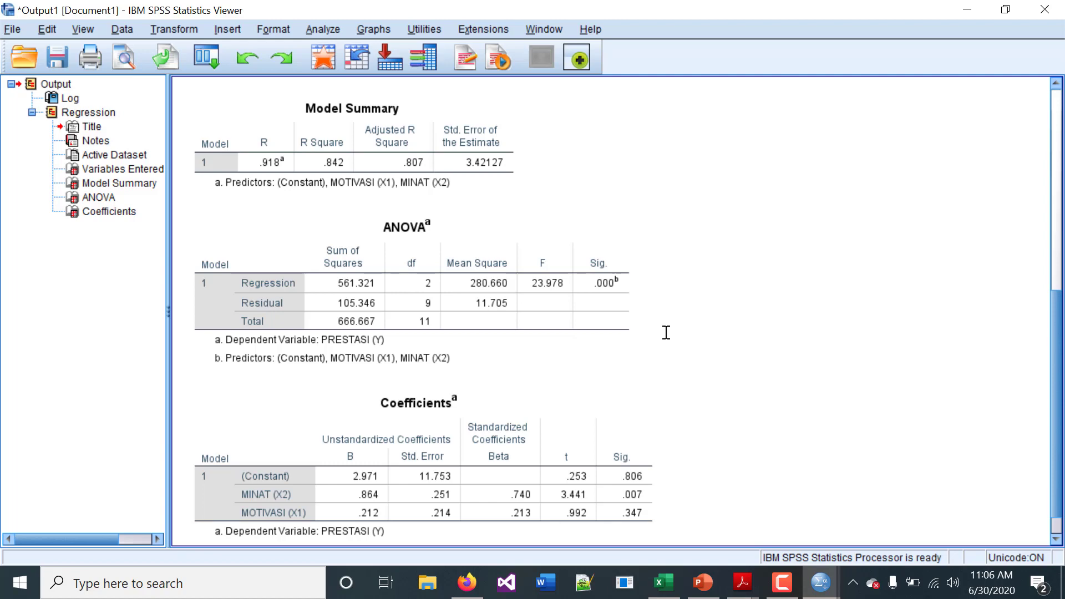
pyautogui.scroll(-1, 666, 333)
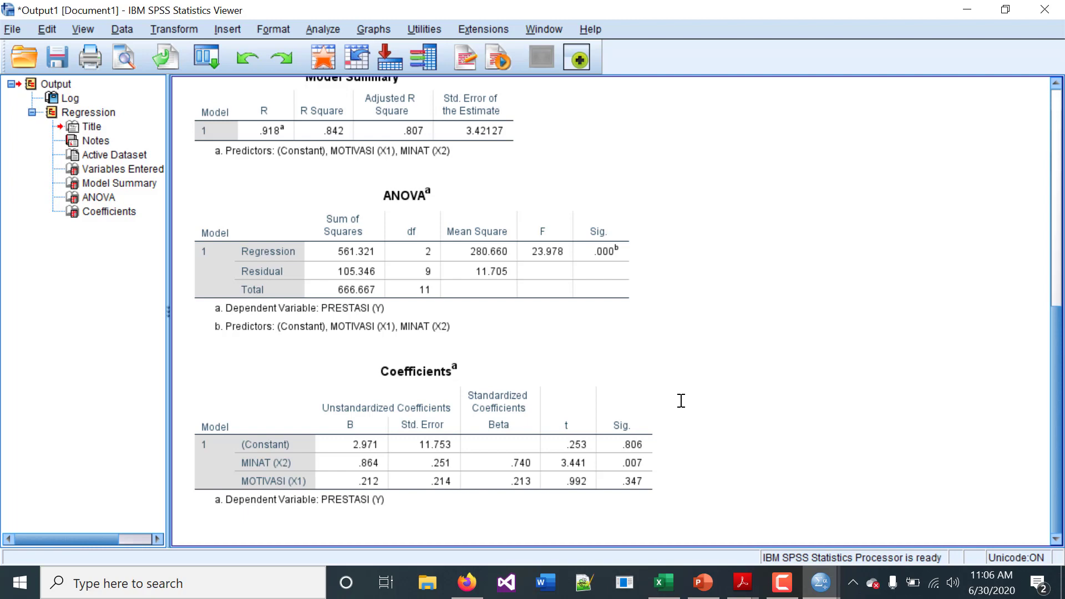
# Switch to the PowerPoint presentation and review the HIPOTESIS slide and the HIPOTESIS DITERIMA JIKA slide with the T and F test criteria.
pyautogui.click(703, 586)
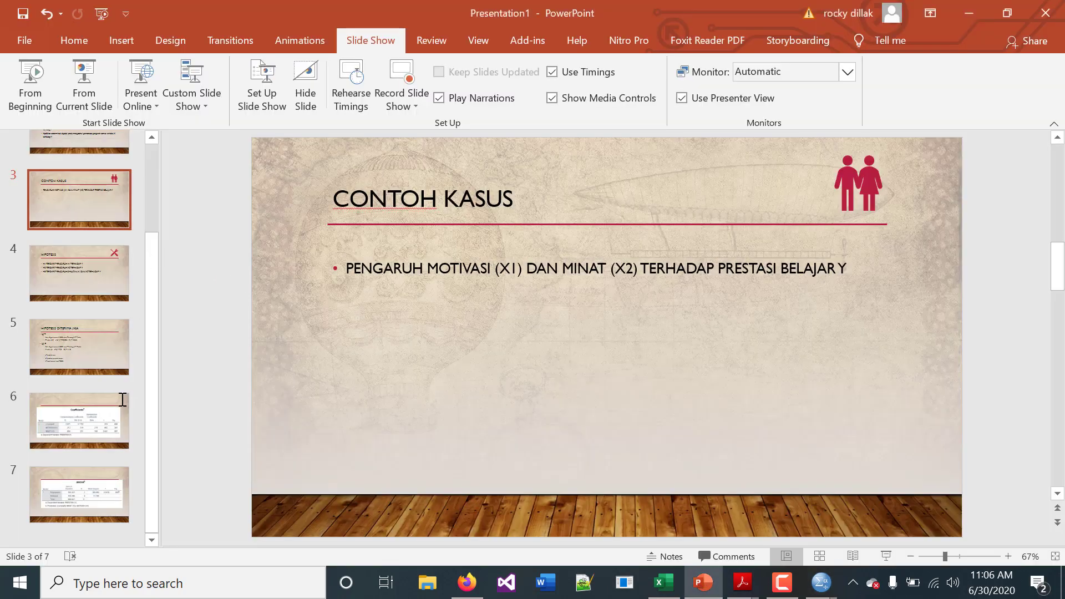
pyautogui.click(95, 350)
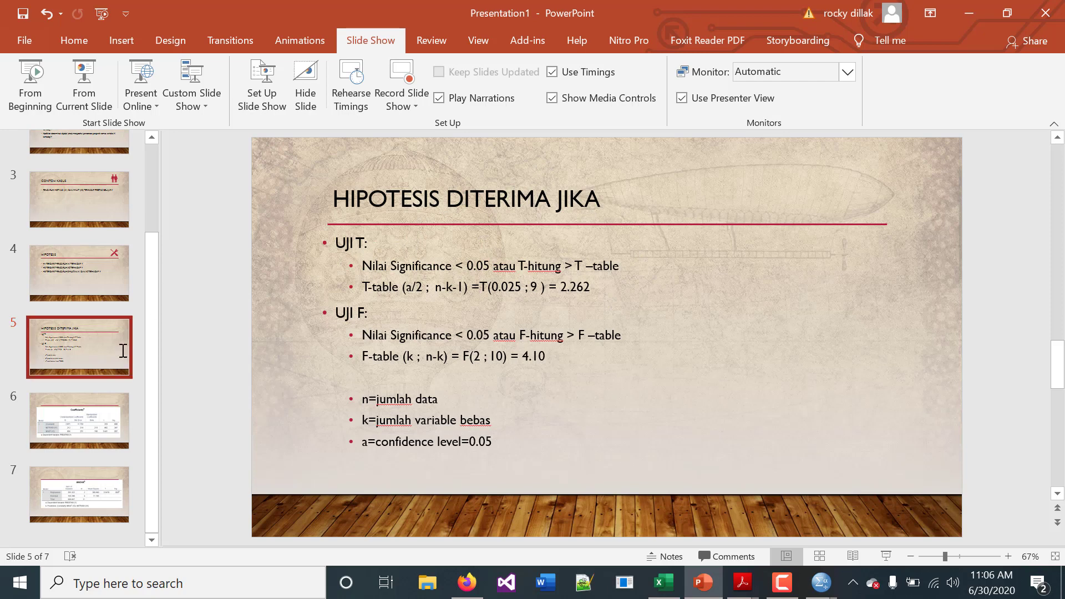
pyautogui.click(78, 264)
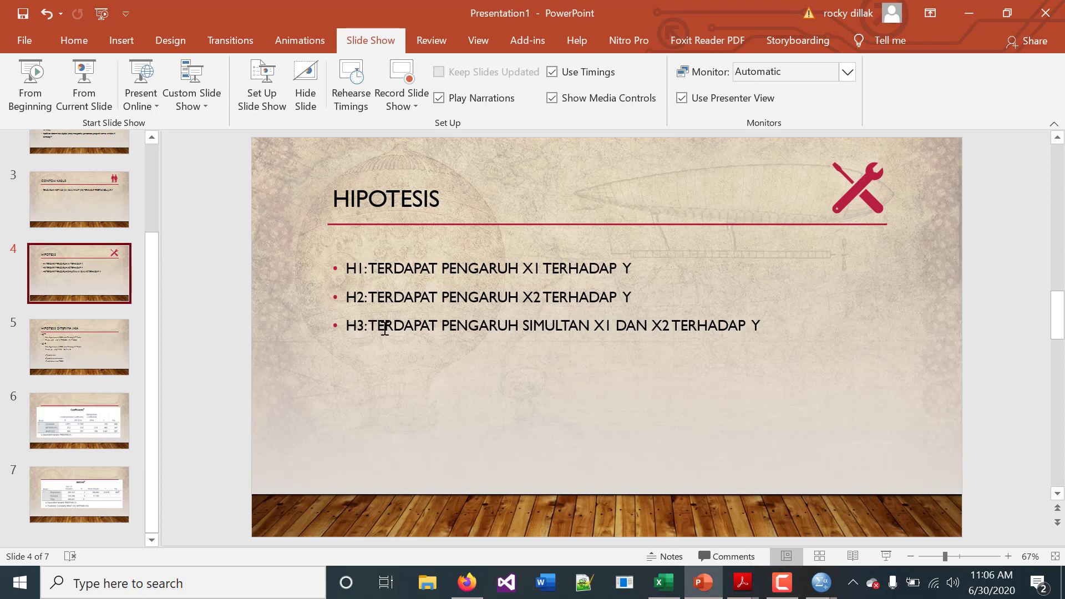
pyautogui.scroll(1, 385, 329)
pyautogui.scroll(-1, 462, 290)
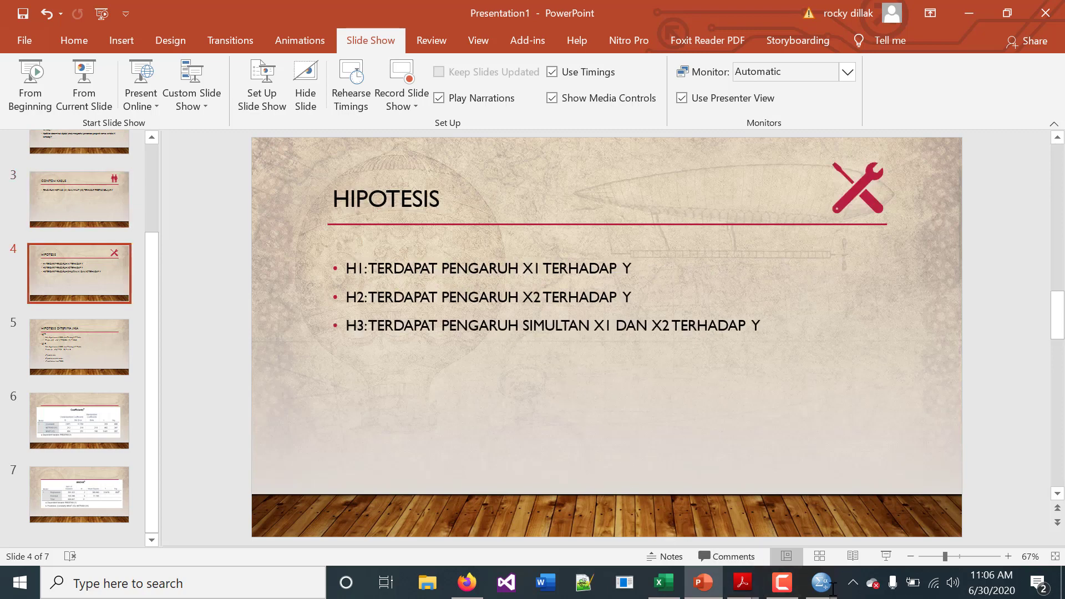
pyautogui.moveTo(794, 584)
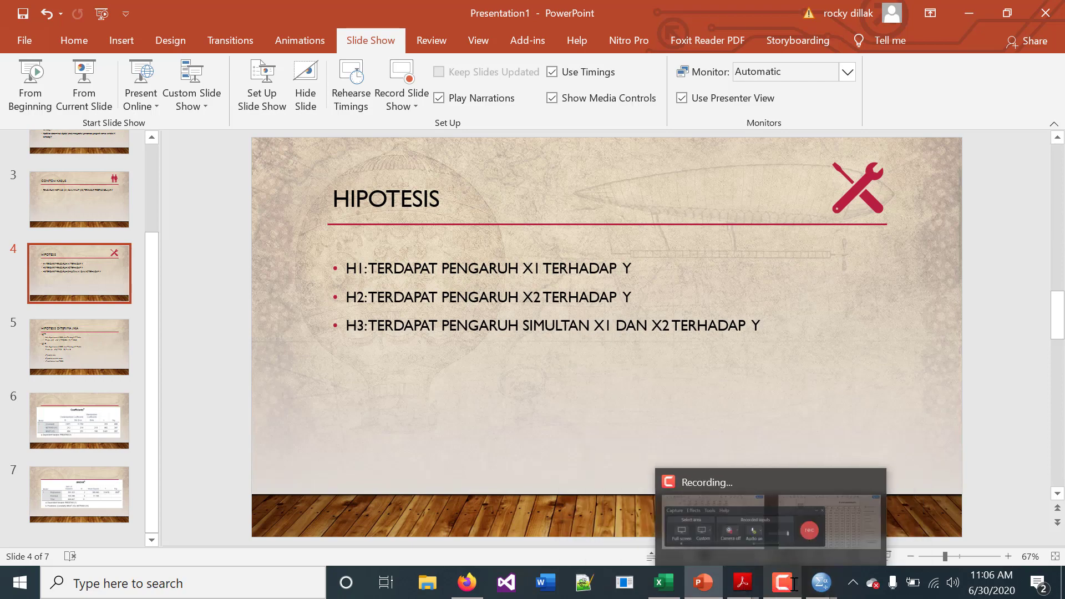
pyautogui.moveTo(870, 534)
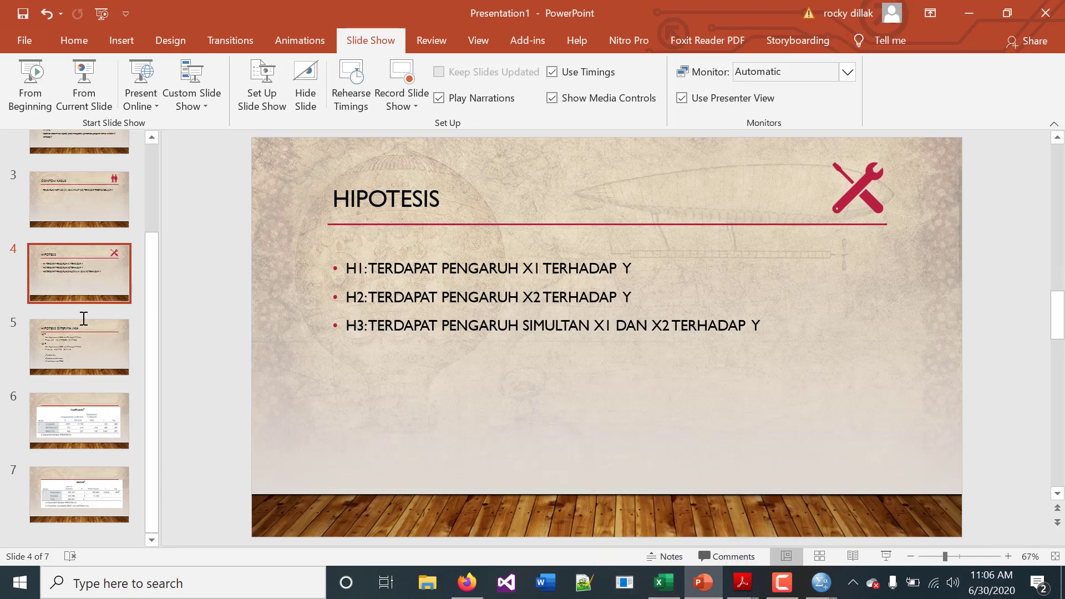
pyautogui.click(82, 341)
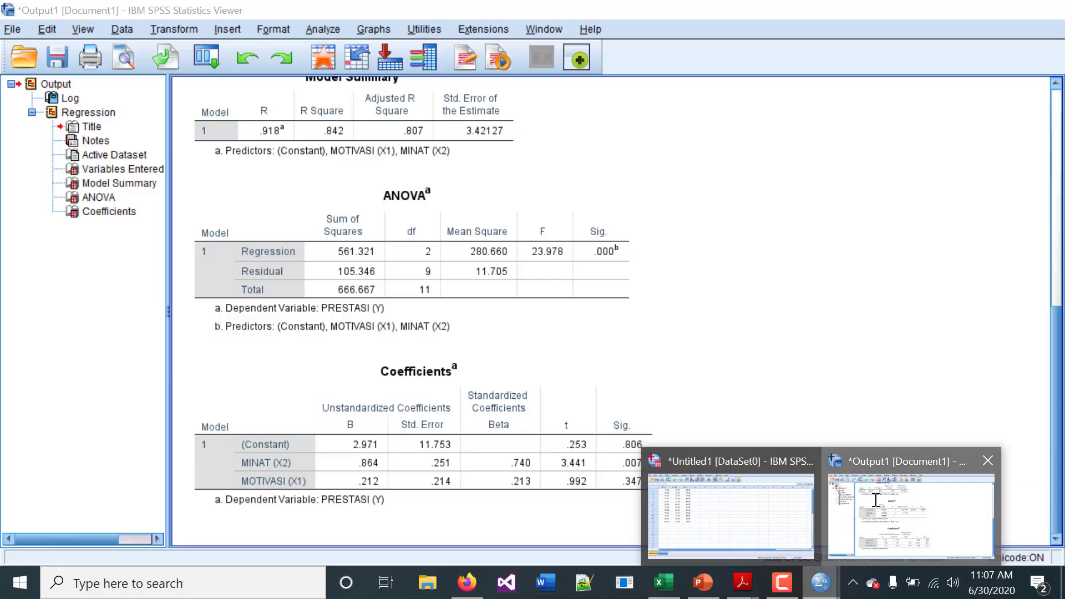
# Compare the significance values in the SPSS Coefficients table with the coefficients slide and the hypothesis acceptance criteria in PowerPoint.
pyautogui.click(875, 500)
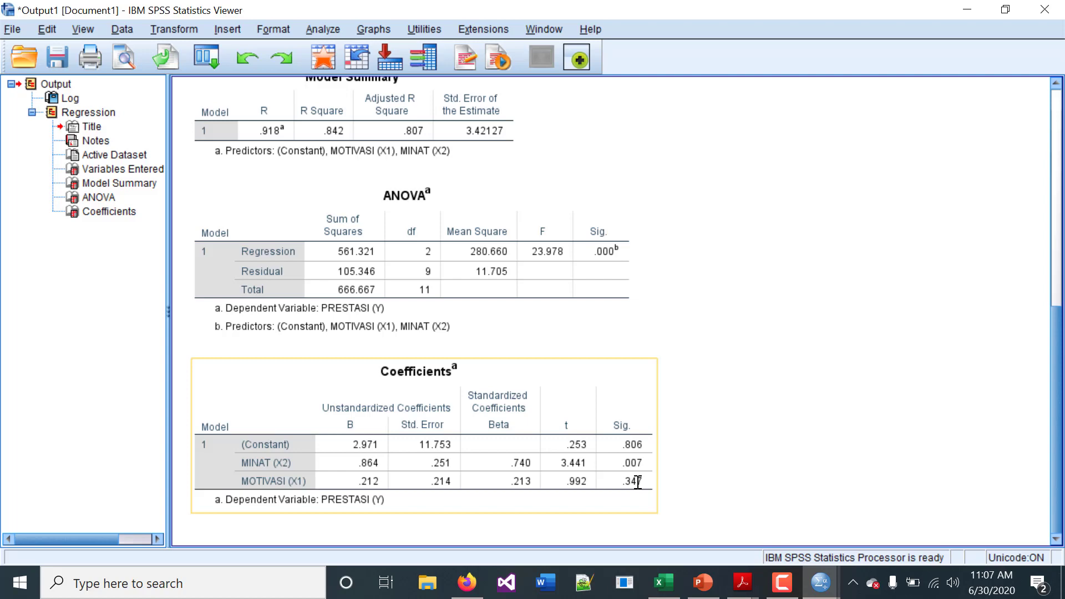
pyautogui.click(703, 583)
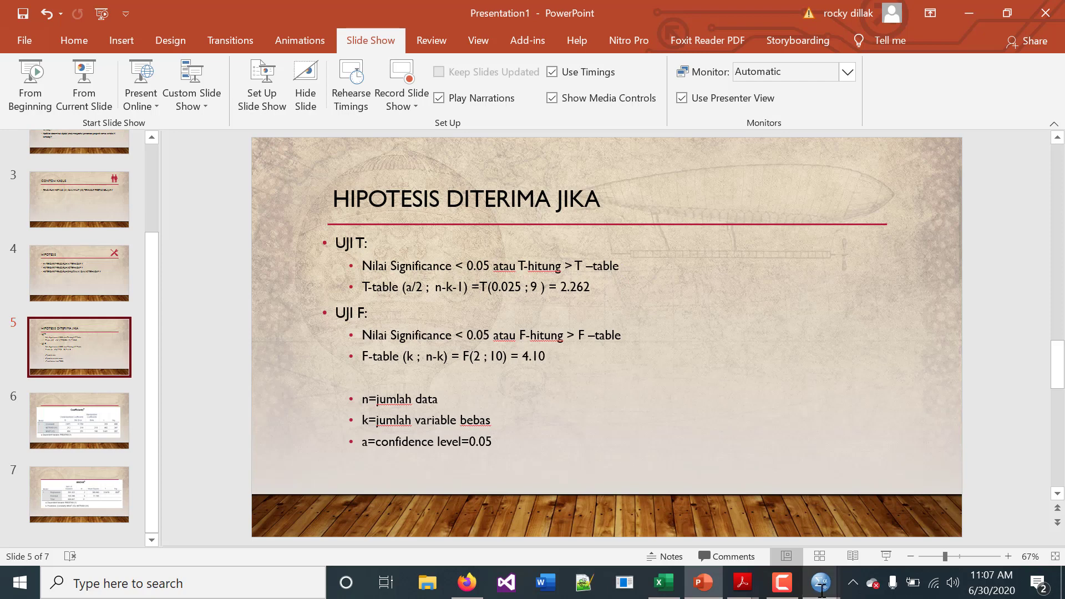
pyautogui.moveTo(822, 590)
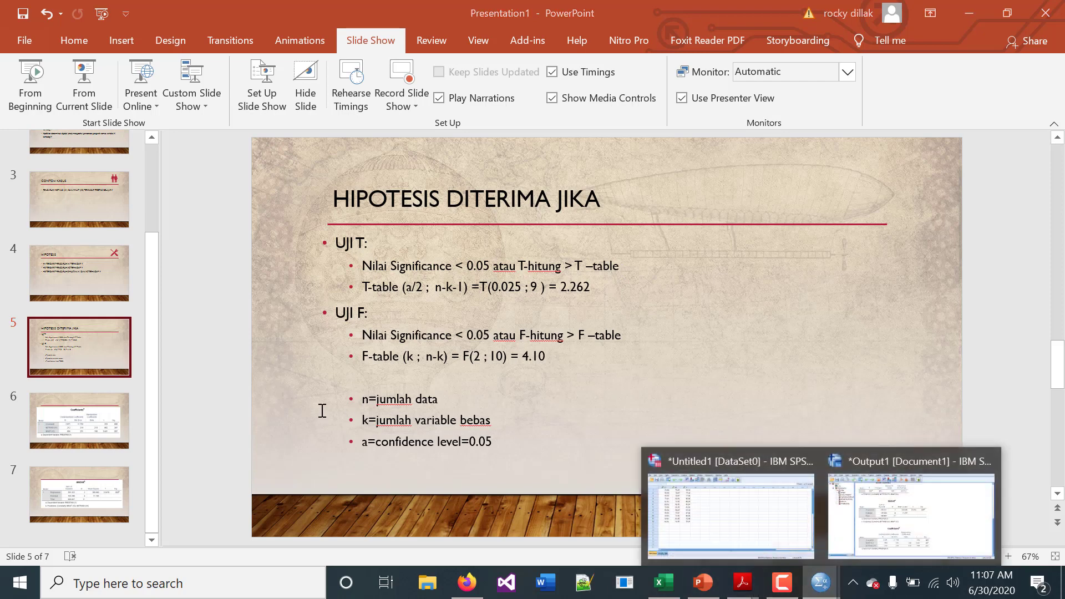
pyautogui.click(70, 426)
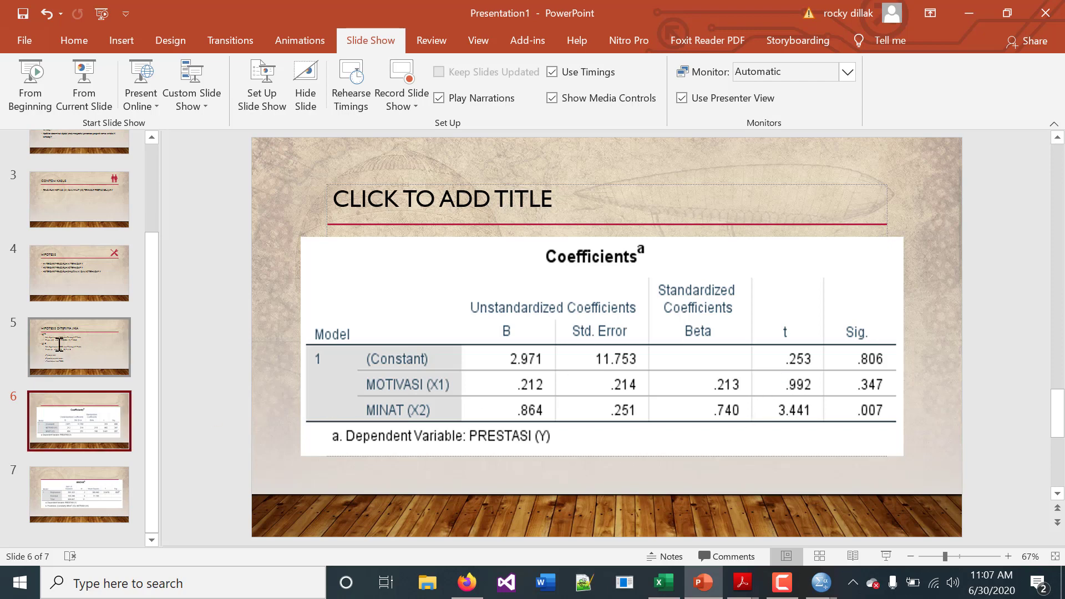
pyautogui.click(75, 327)
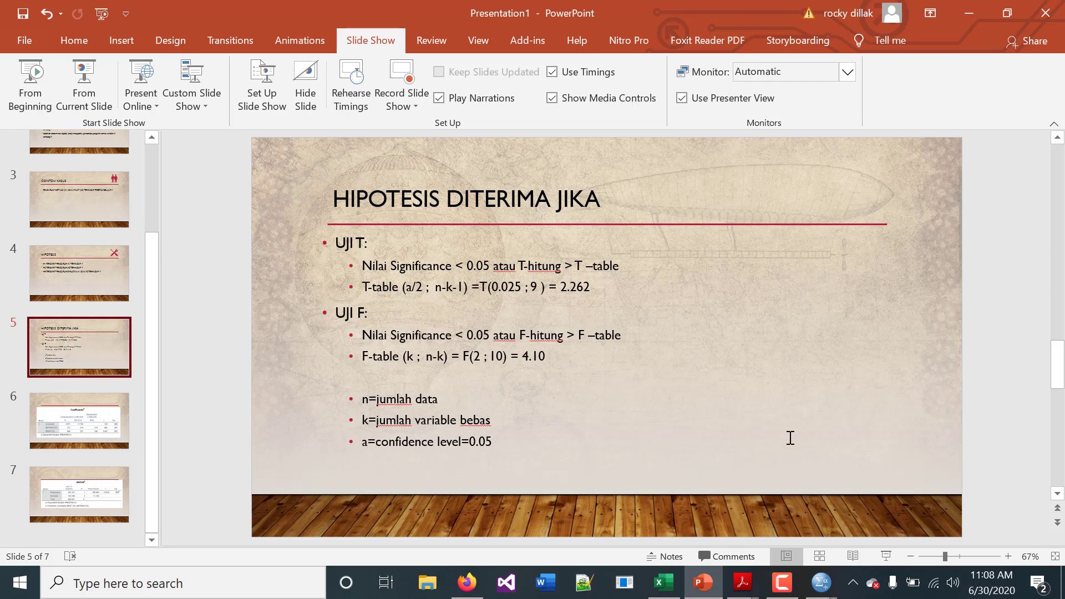
# Examine the t and Sig. values of MINAT (X2) and MOTIVASI (X1) in the SPSS output, and return to the criteria slide in PowerPoint.
pyautogui.moveTo(824, 581)
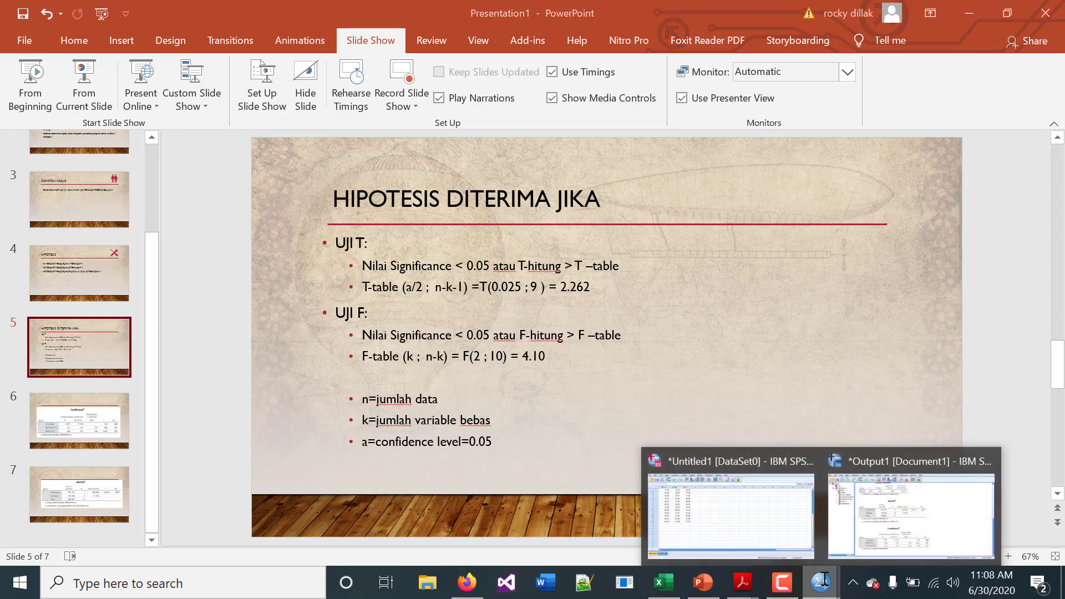
pyautogui.click(846, 505)
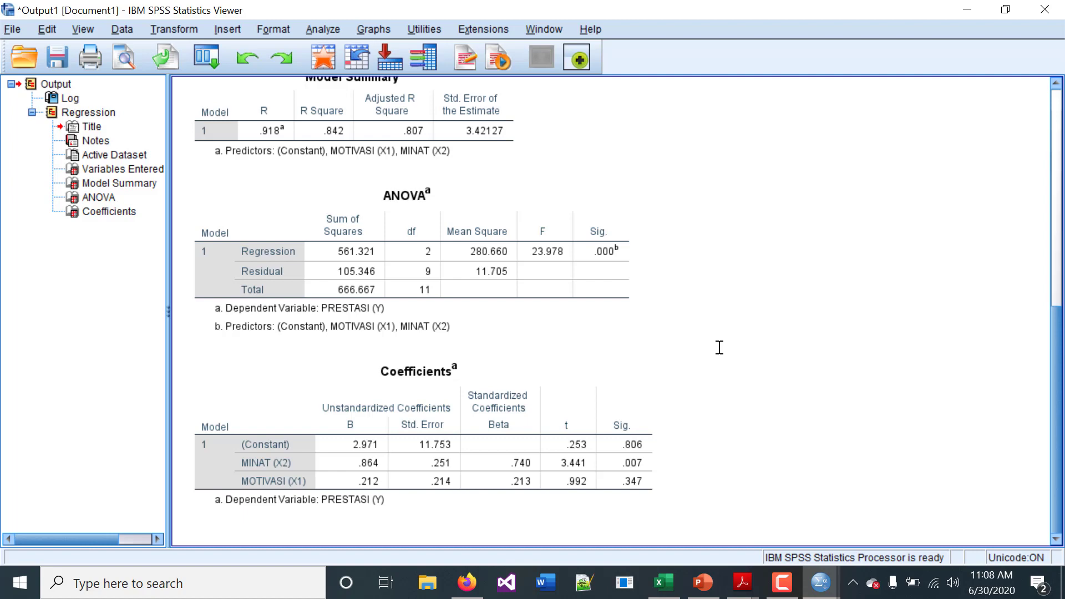
pyautogui.click(350, 491)
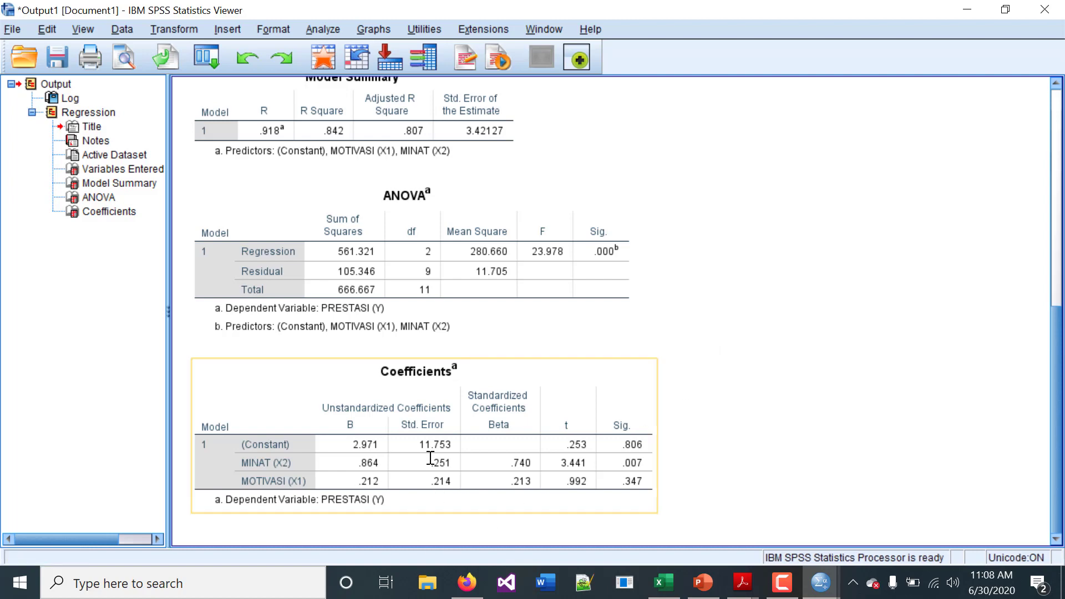
pyautogui.click(681, 542)
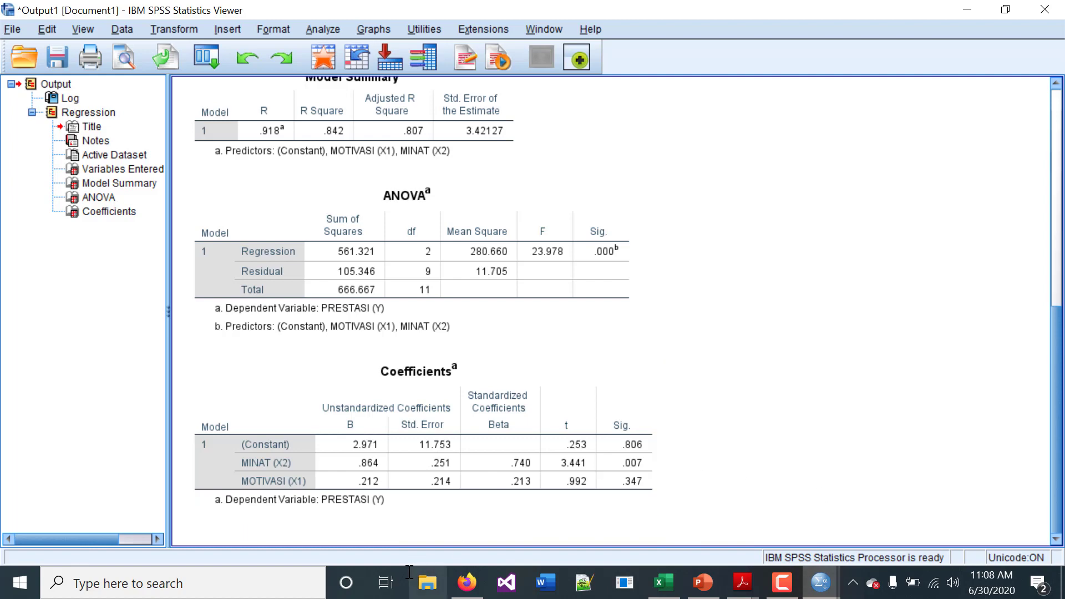
pyautogui.click(318, 510)
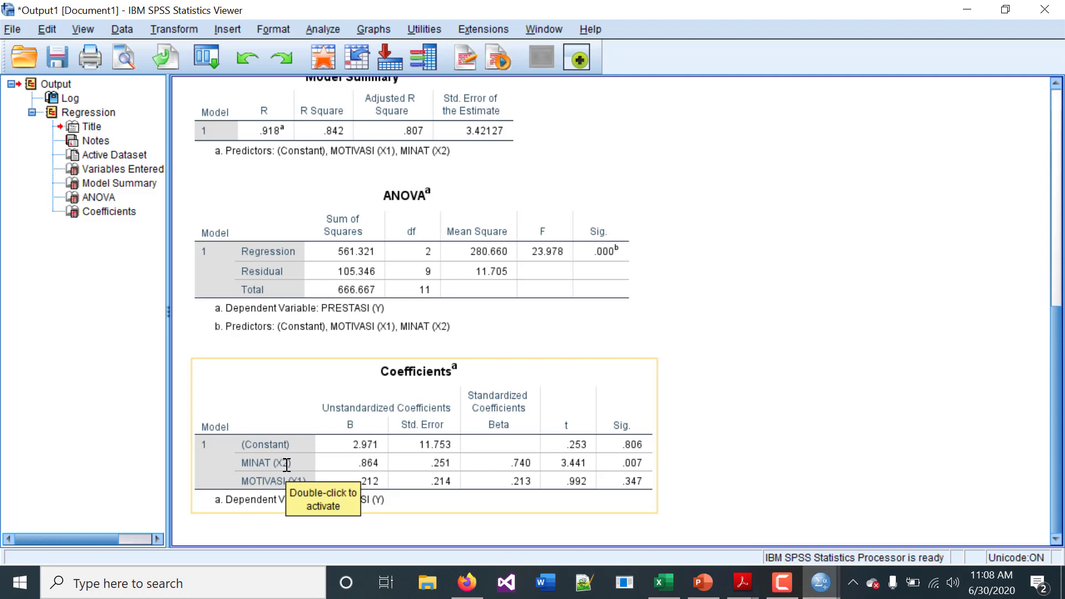
pyautogui.click(607, 539)
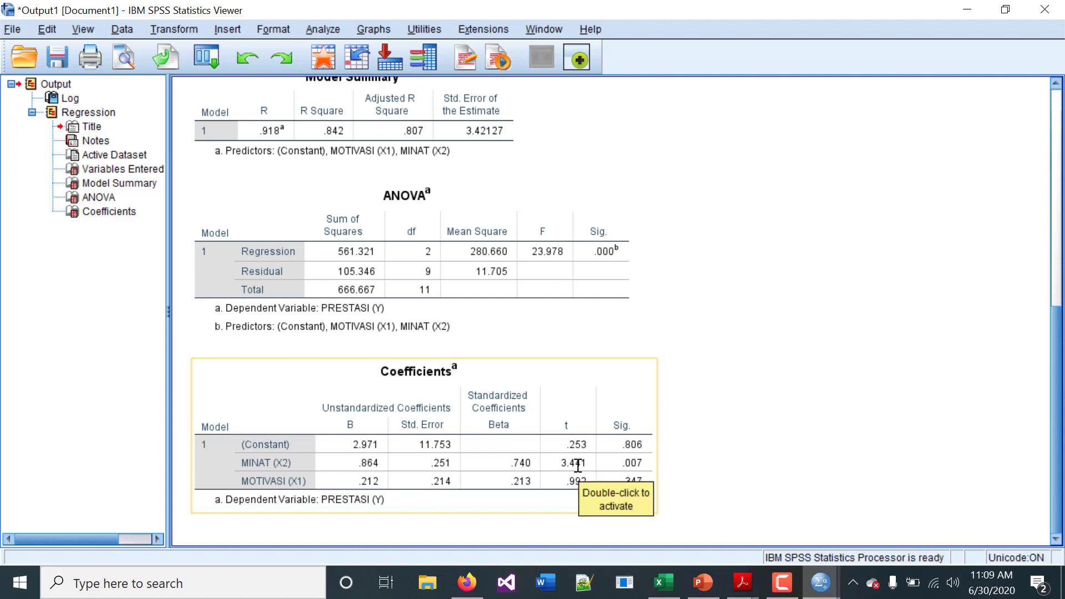
pyautogui.click(702, 583)
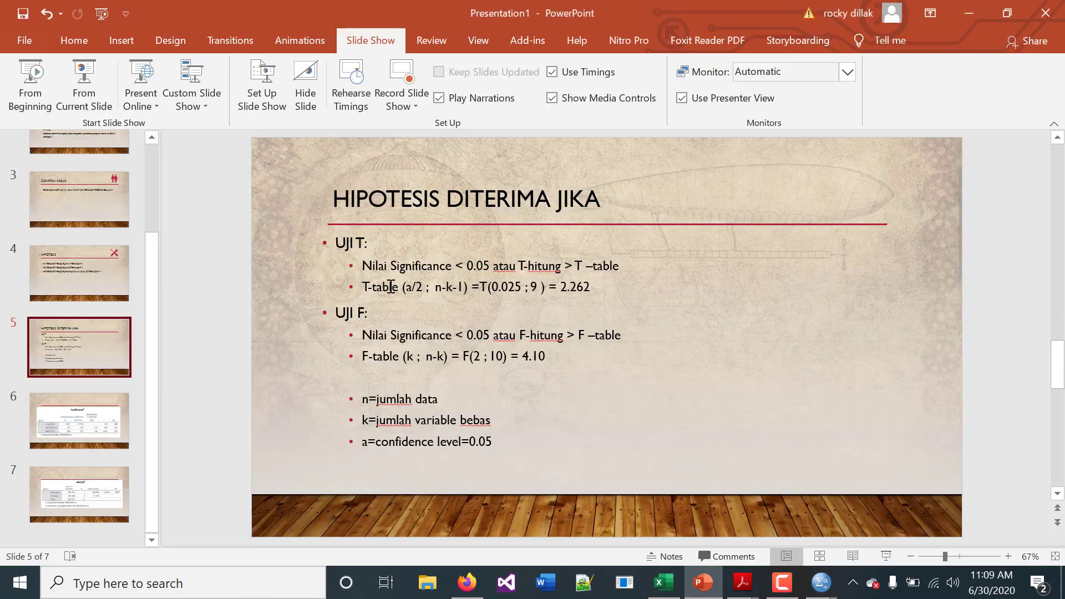